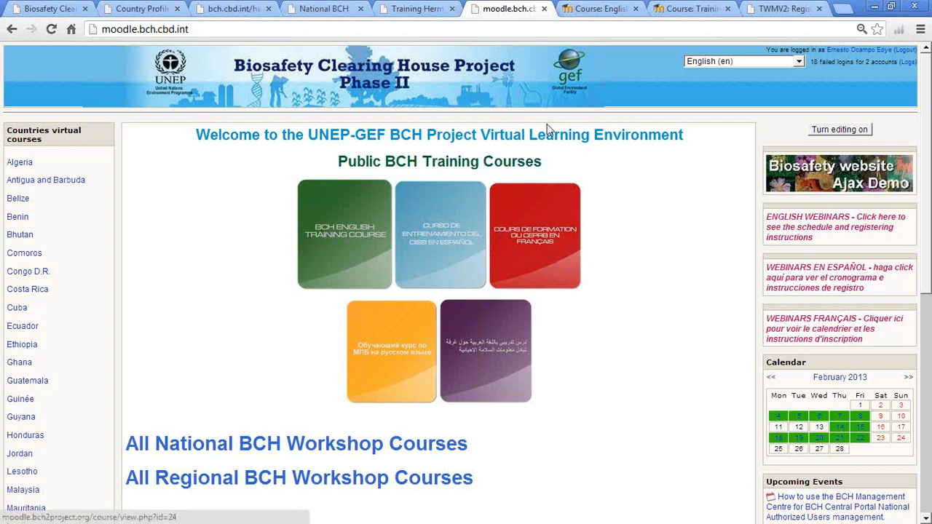
Step: Browse the English Webinars and BCH training course pages, show the registration slide, then return to BCH
click(576, 9)
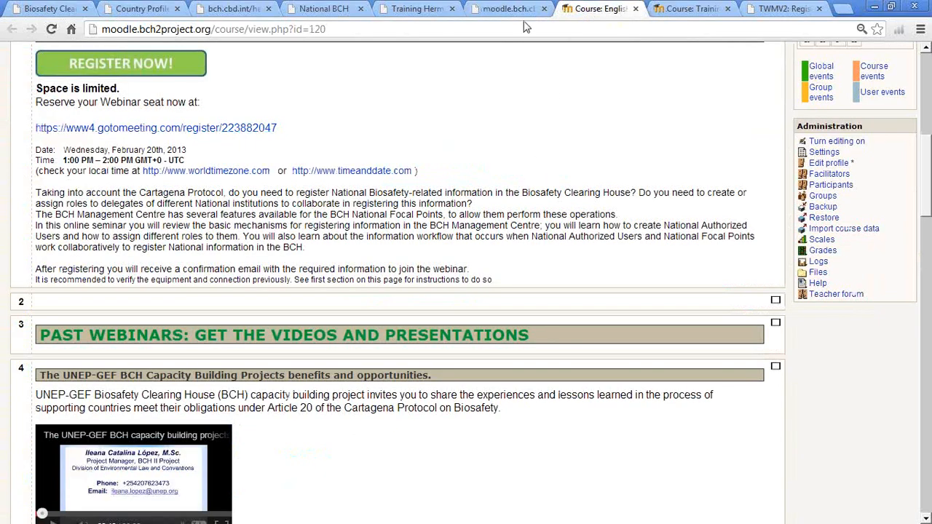
click(499, 9)
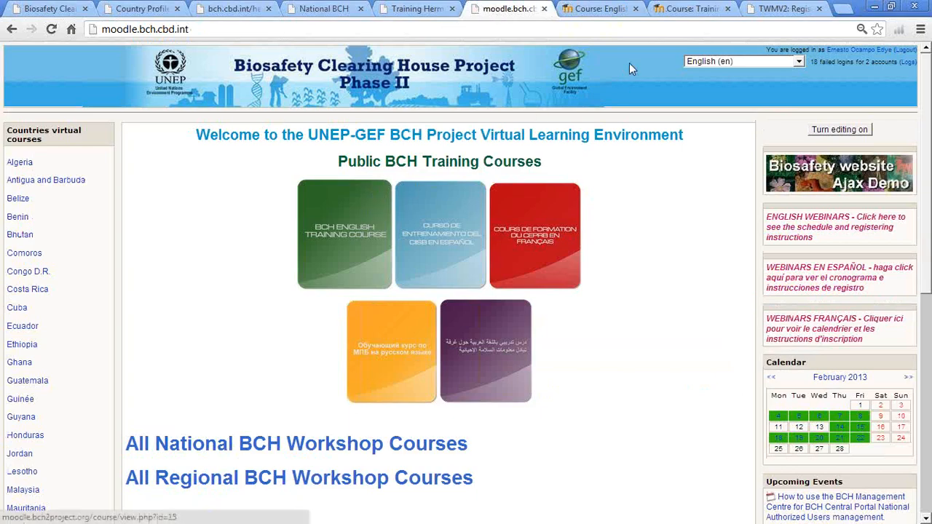
click(681, 9)
scroll(386, 291, up, 1)
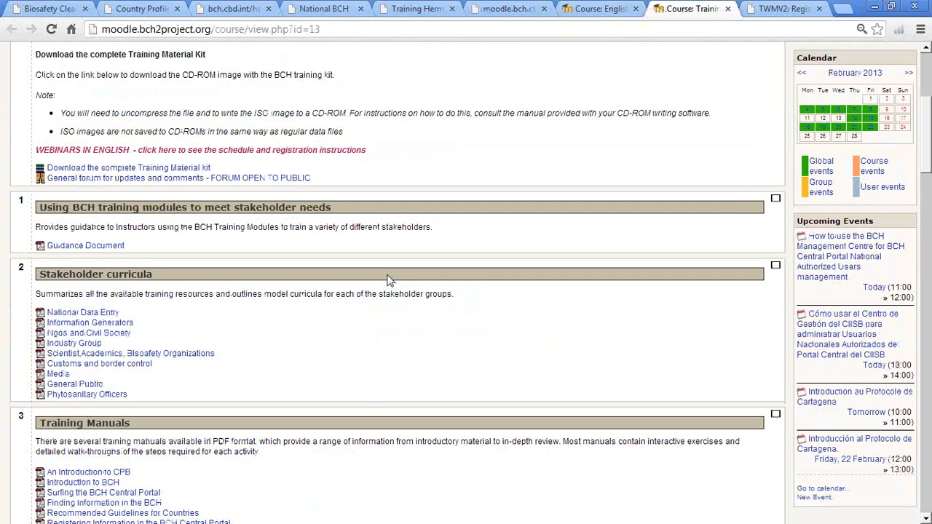
scroll(388, 281, down, 1)
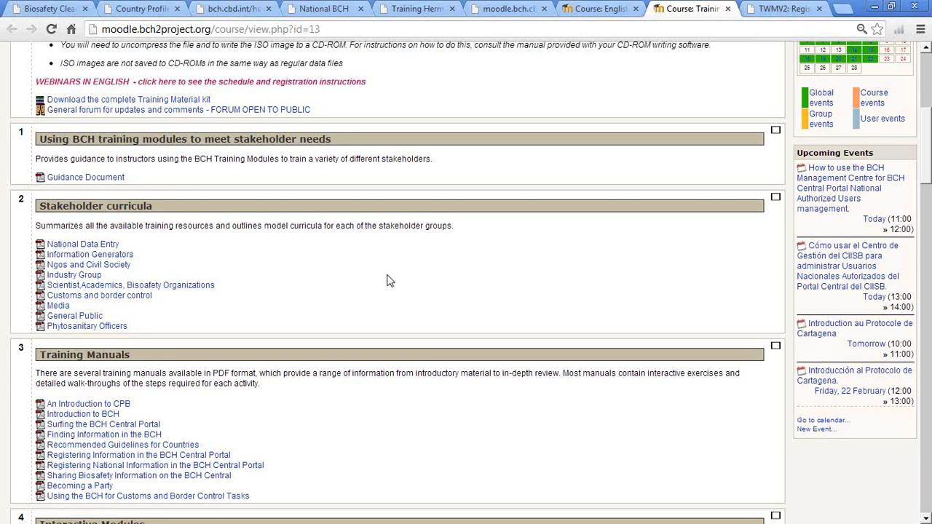
scroll(388, 281, down, 2)
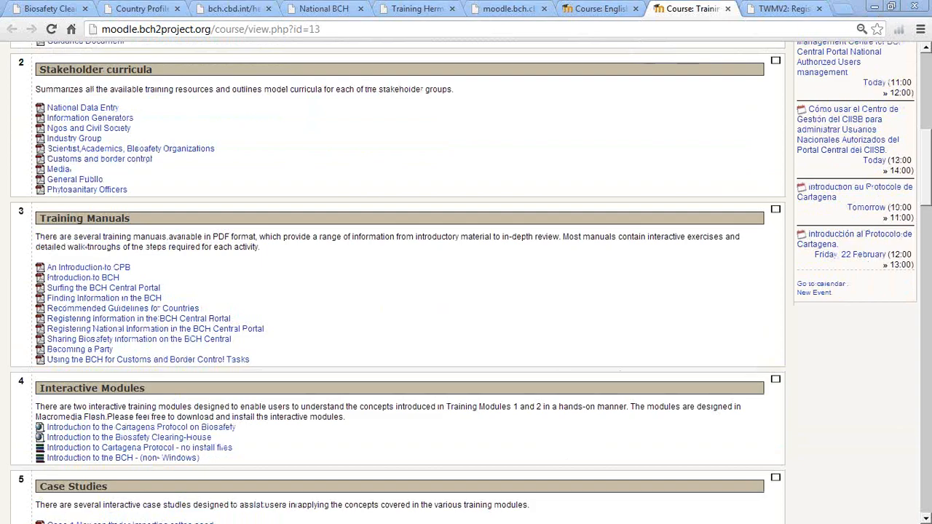
key(alt+Tab)
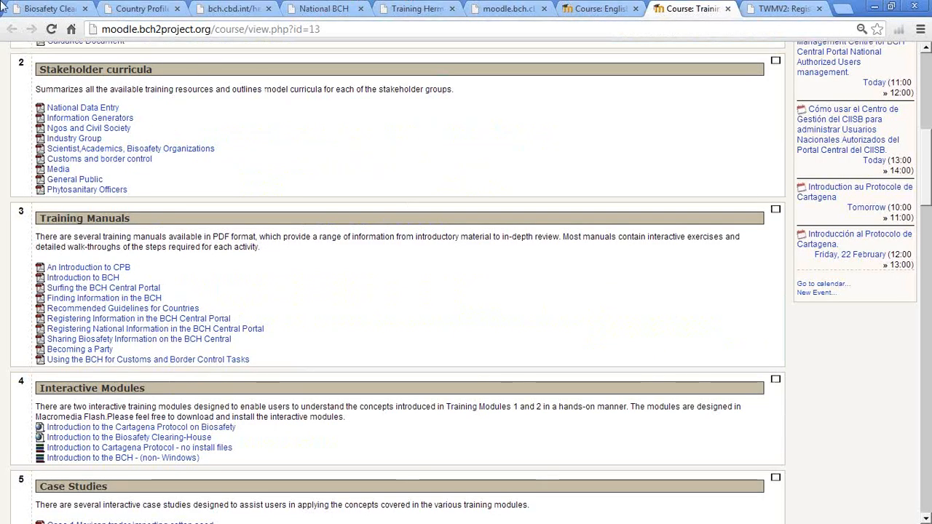
click(44, 7)
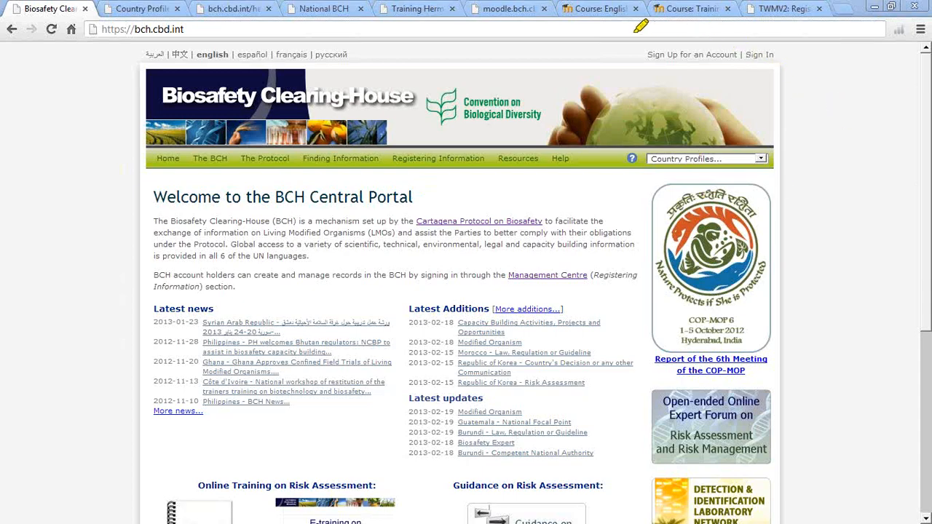
Step: Circle the Sign Up / Sign In links and open the 'Sign Up for an Account' form
mouse_move(662, 31)
mouse_down()
mouse_move(716, 98)
mouse_move(765, 15)
mouse_move(638, 22)
mouse_up()
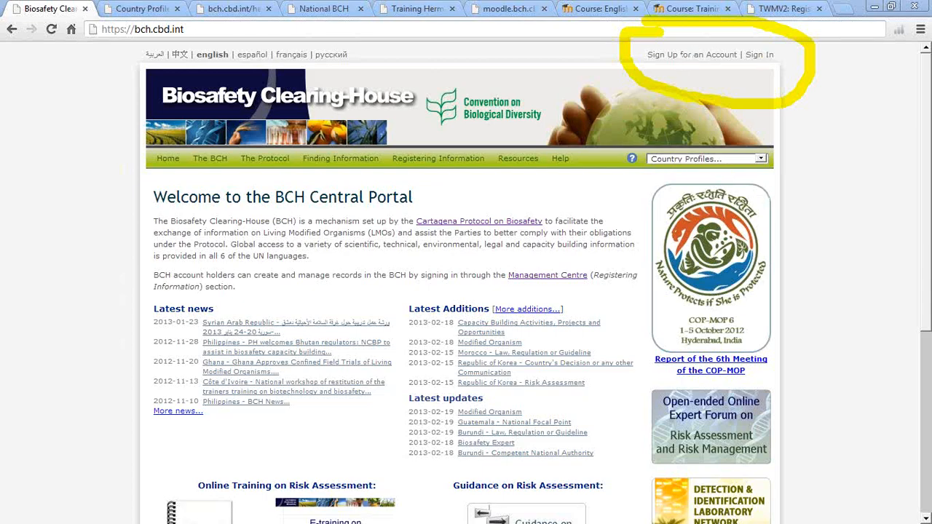
click(677, 59)
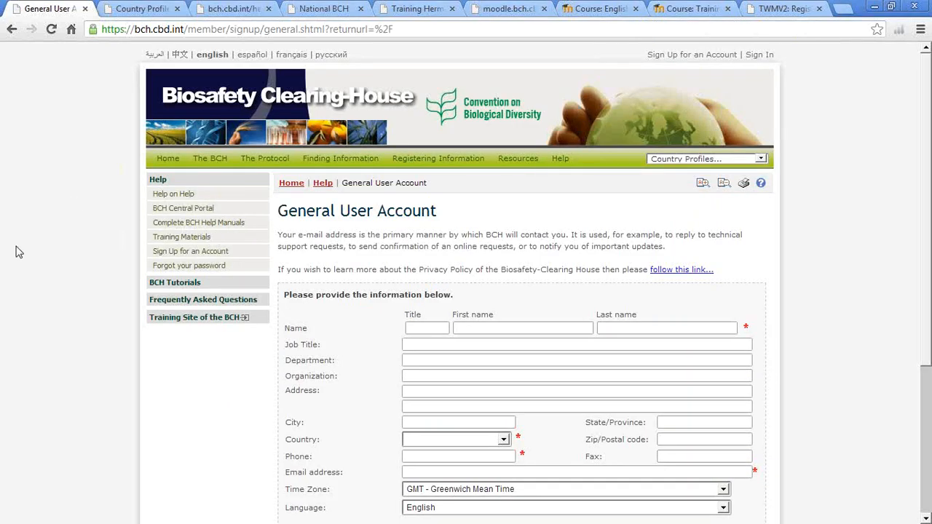
Step: Scroll down to the sign-up form's Notes box, then go back to the portal home page
scroll(19, 252, down, 1)
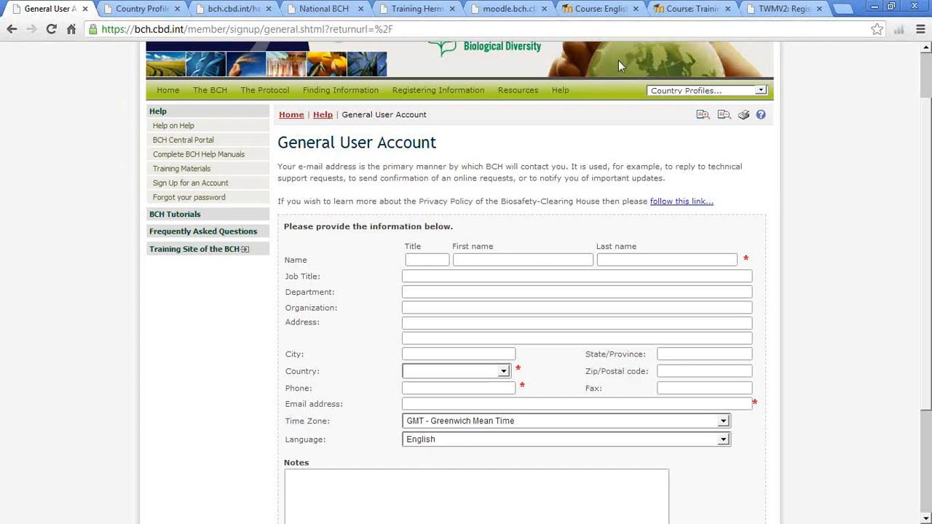
click(11, 31)
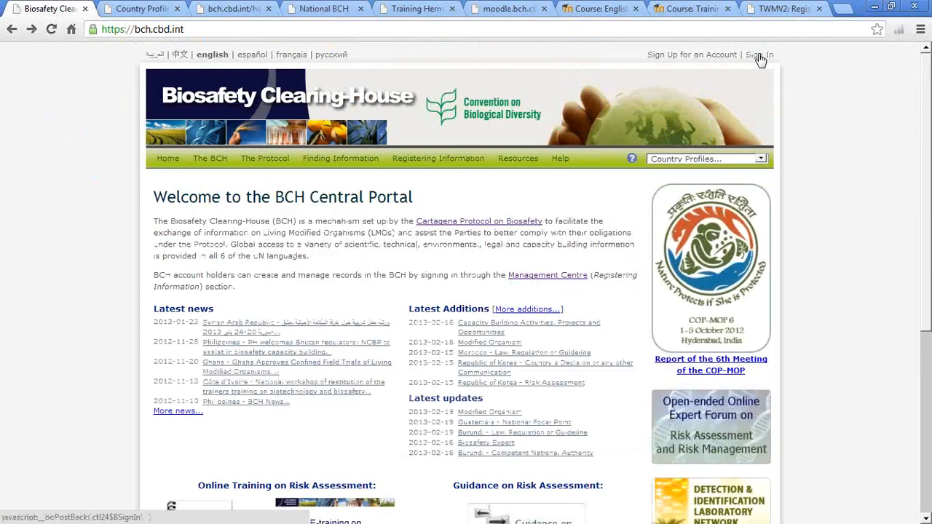
Step: Log in on the Sign In page with the registered account e-mail and password
click(760, 55)
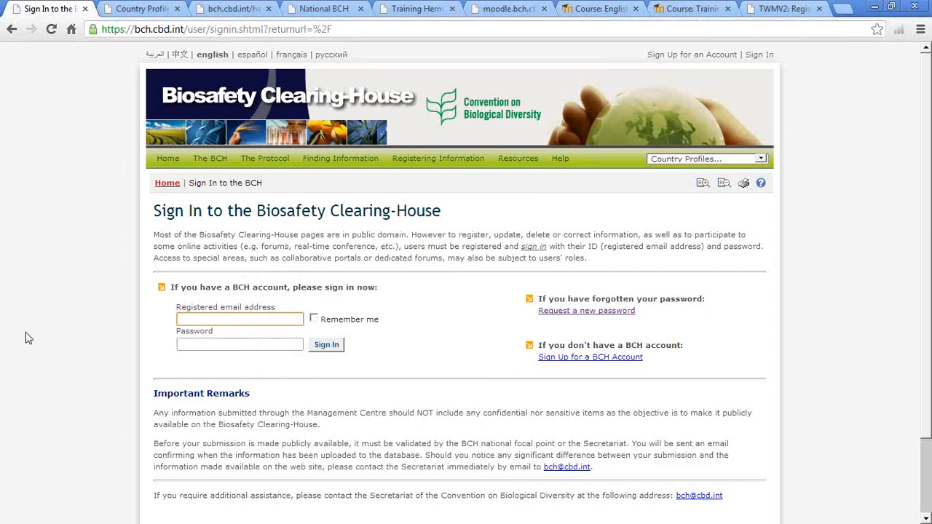
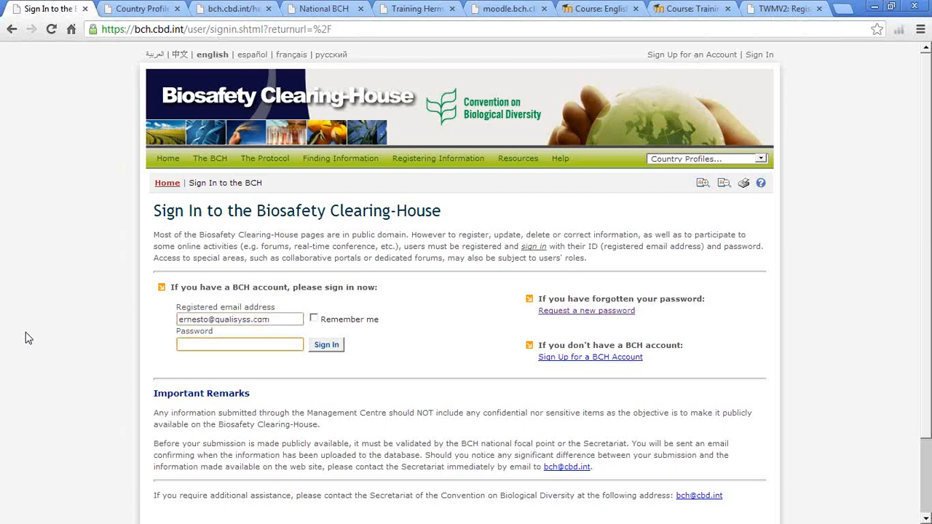
text(••••••••)
click(330, 348)
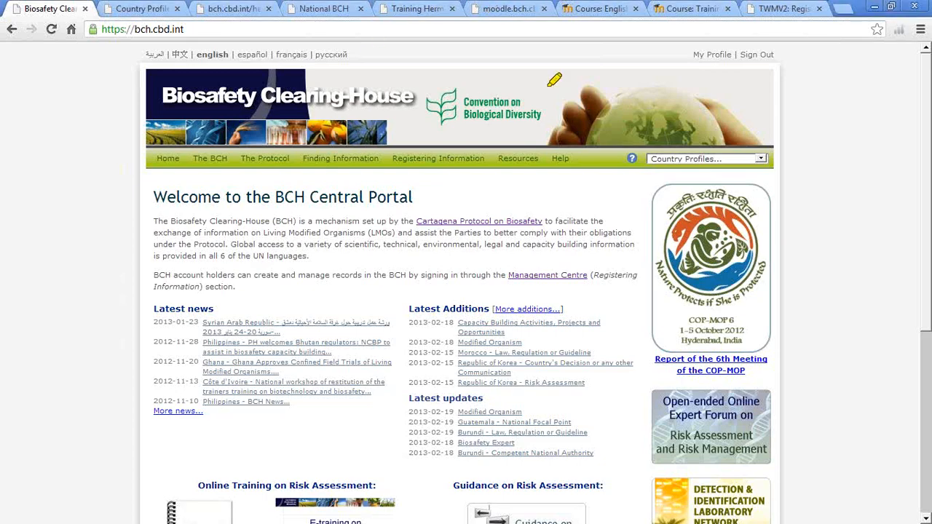
Step: Draw a yellow ellipse around 'My Profile | Sign Out' on the signed-in home page
mouse_move(716, 47)
mouse_down()
mouse_move(688, 55)
mouse_move(794, 95)
mouse_move(729, 37)
mouse_move(688, 44)
mouse_up()
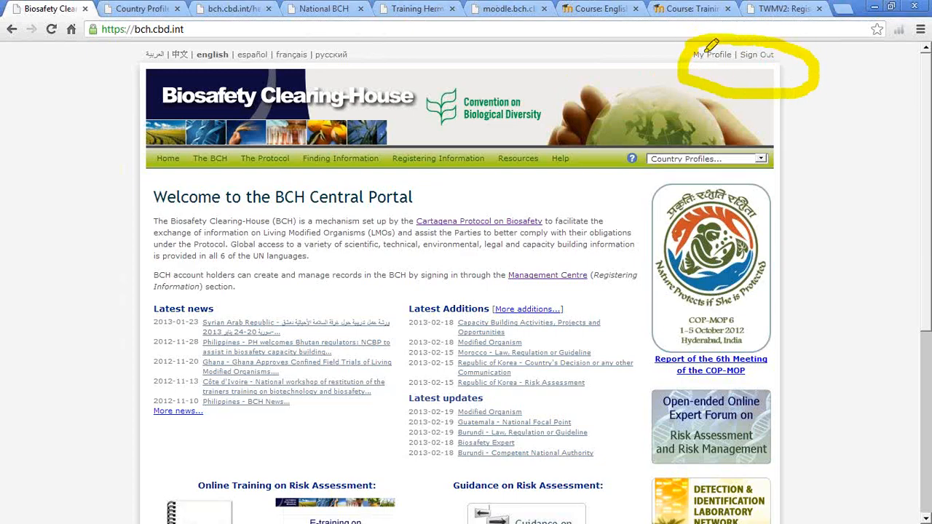
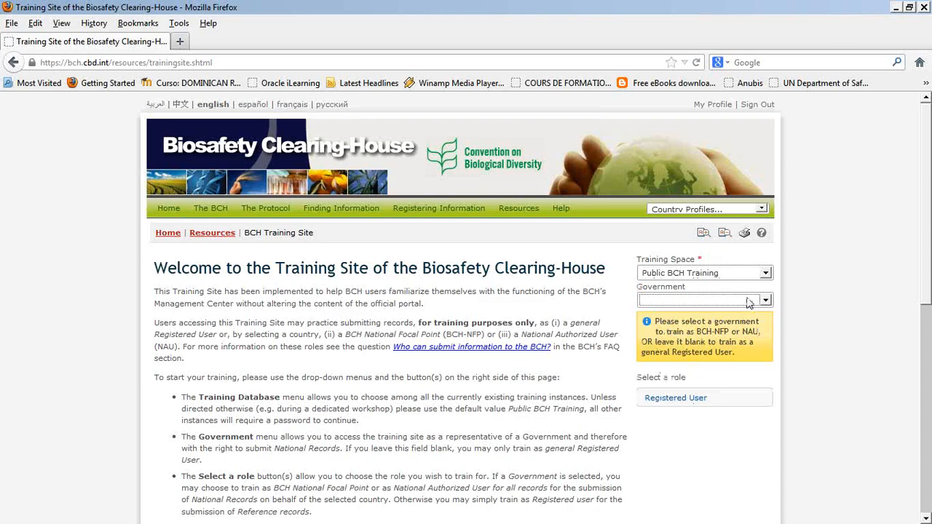
Step: Select Belize as the Government and enter the training site as Training: BCH National Focal Point
click(697, 496)
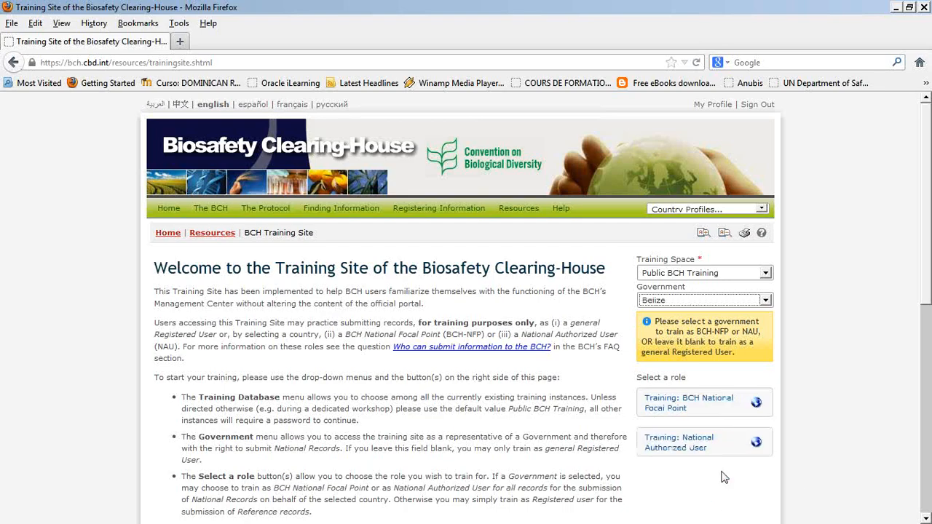
scroll(723, 477, down, 2)
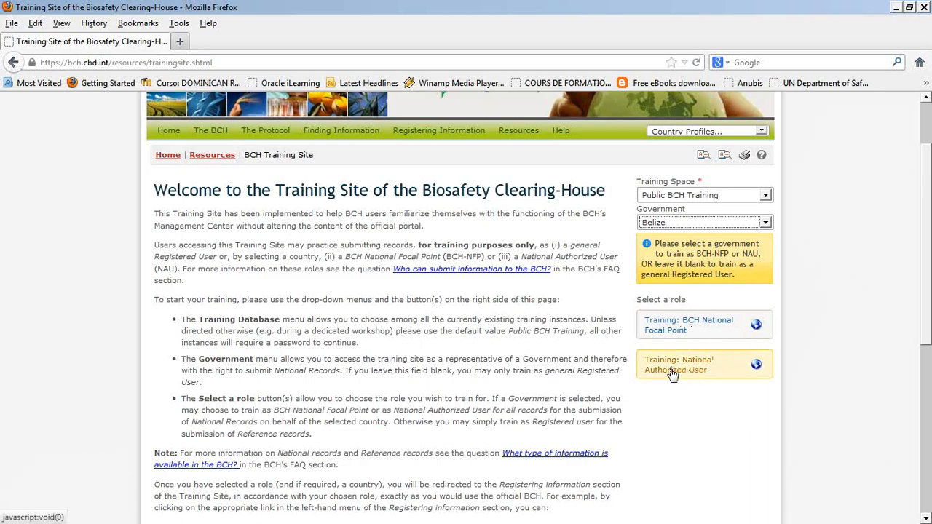
click(710, 339)
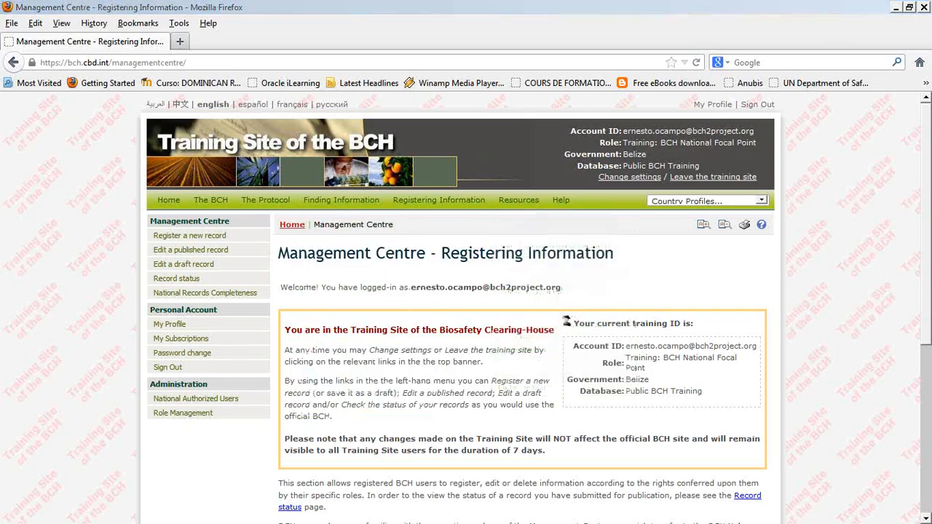
Step: Annotate the record and account menu and the National Authorized Users section, then advance to slide 23
mouse_move(166, 205)
mouse_down()
mouse_move(120, 255)
mouse_move(173, 376)
mouse_move(226, 312)
mouse_move(222, 202)
mouse_move(154, 207)
mouse_up()
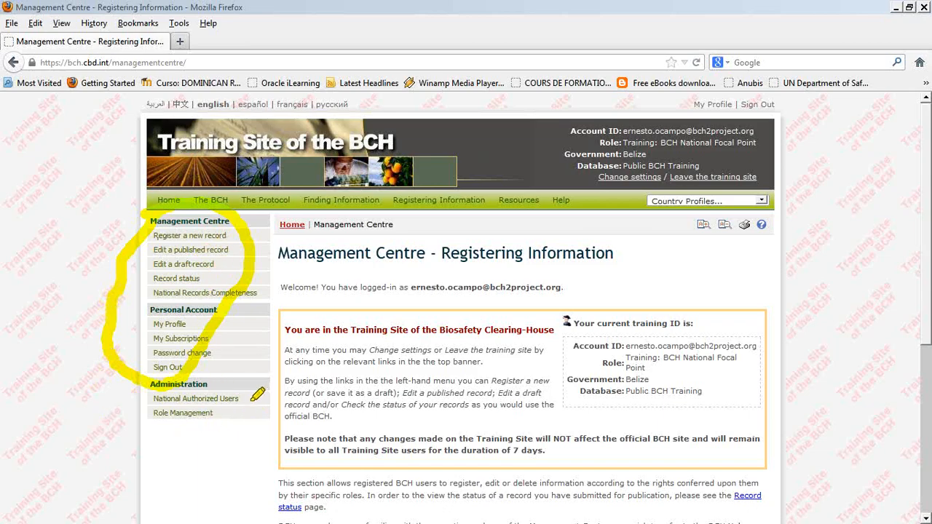
drag(256, 398, 219, 386)
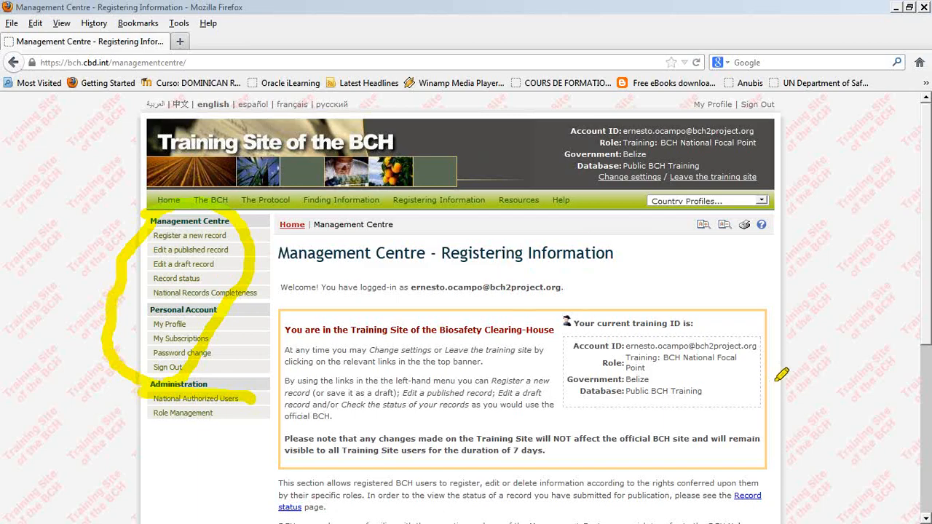
key(Right)
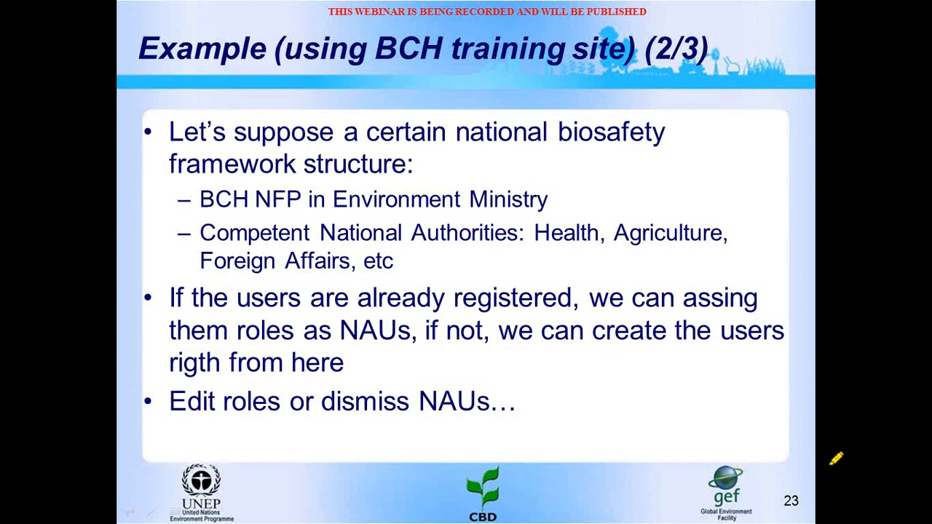
Step: Switch from the slide show back to the BCH Management Centre in Firefox
key(alt+Tab)
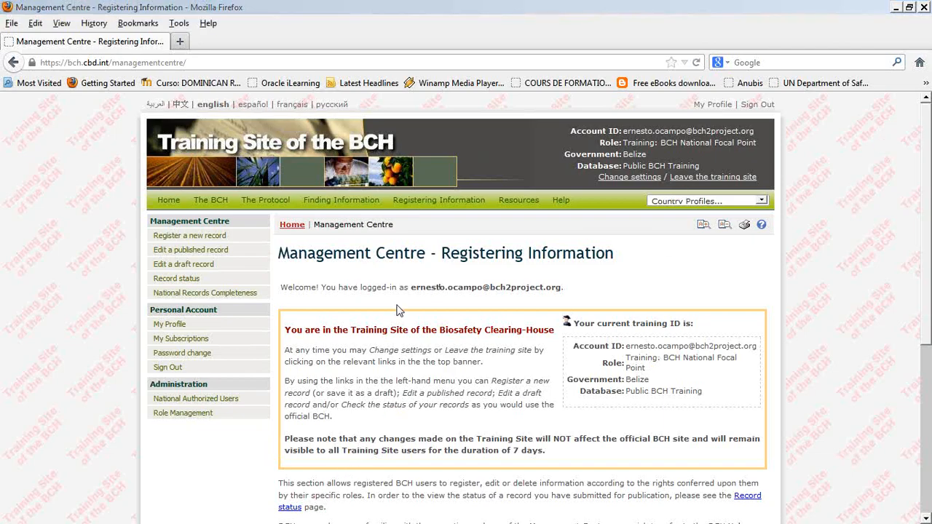
Step: Open National Authorized Users, scroll to Belize's three listed users, and choose Add Authorized User
click(177, 404)
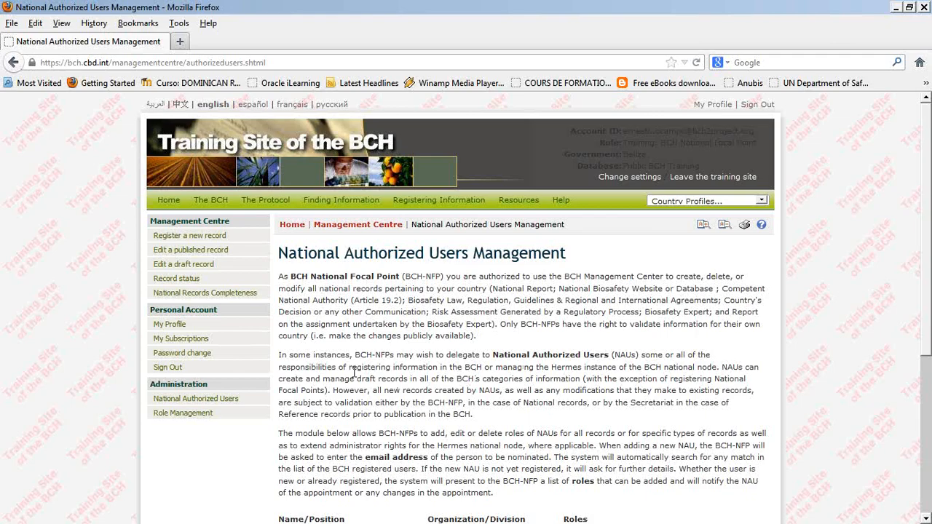
scroll(355, 371, down, 2)
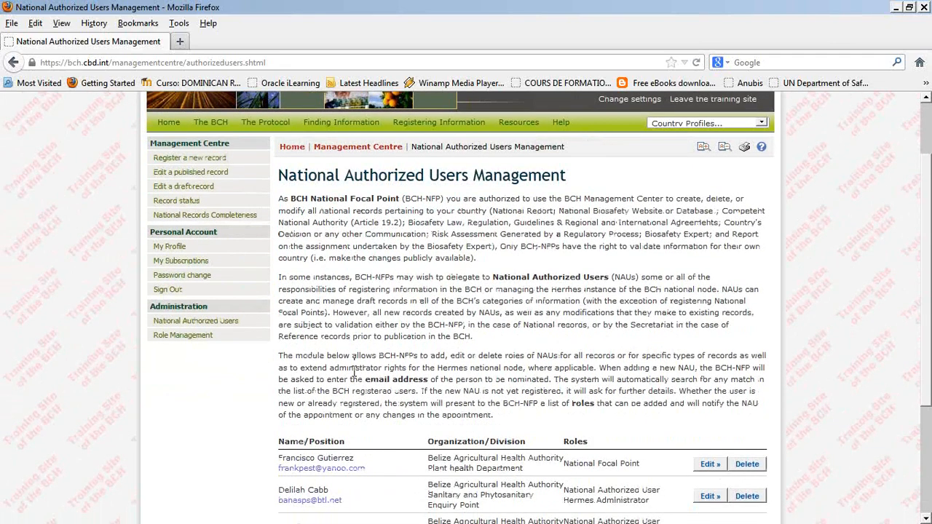
scroll(355, 371, down, 2)
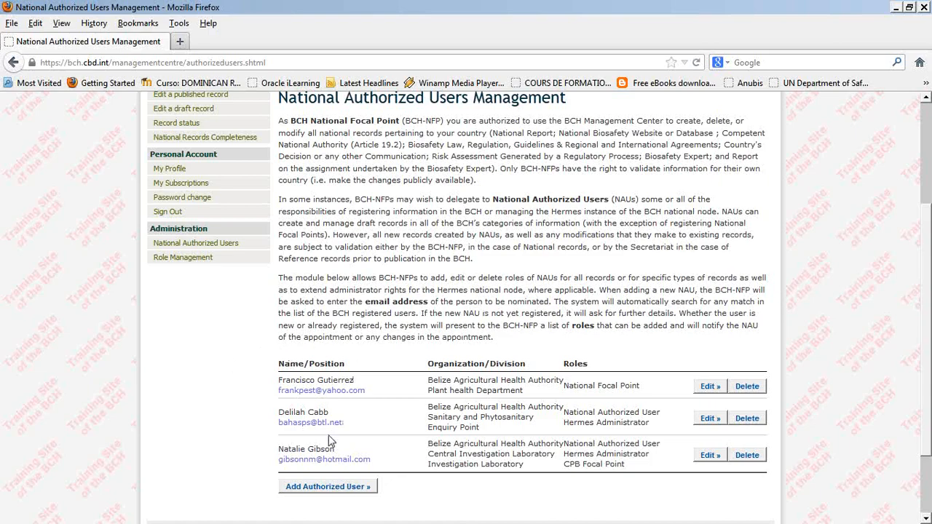
click(321, 487)
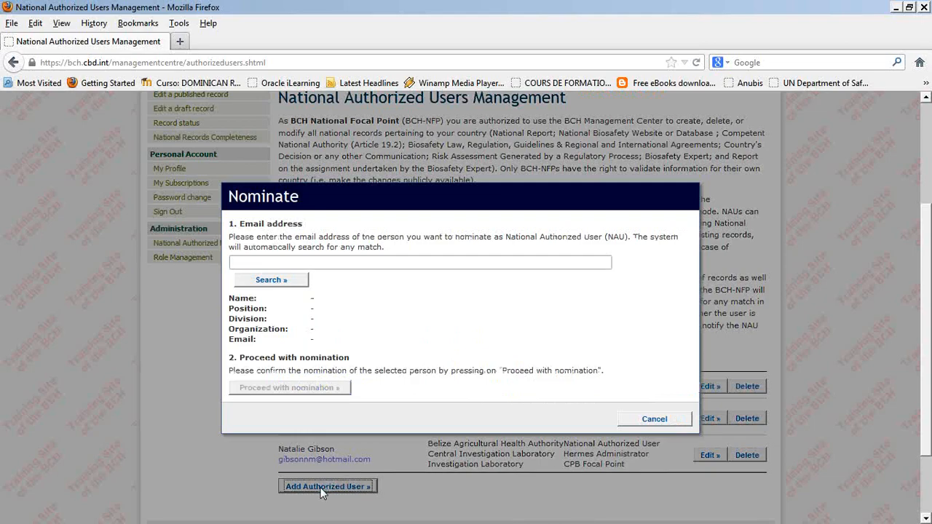
Step: Search the Nominate dialog for the nominee's e-mail address to find their registered BCH account
click(337, 265)
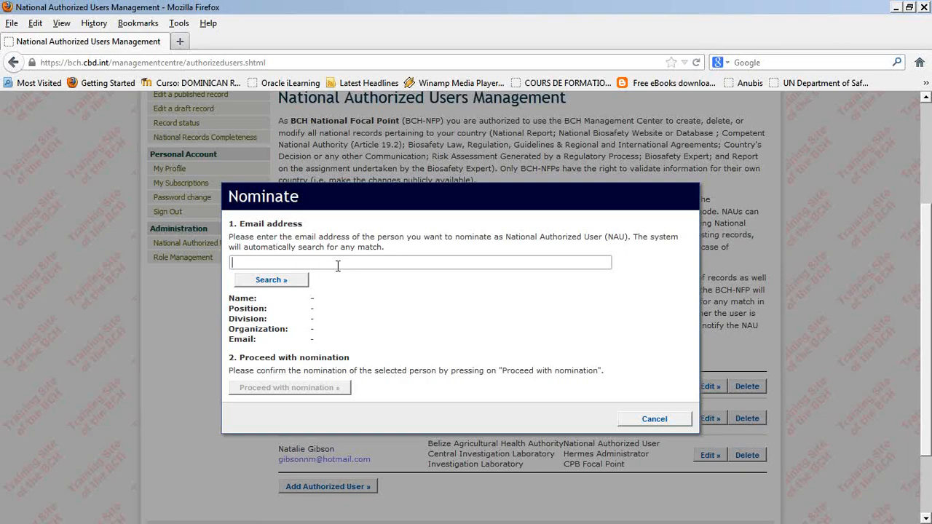
click(274, 284)
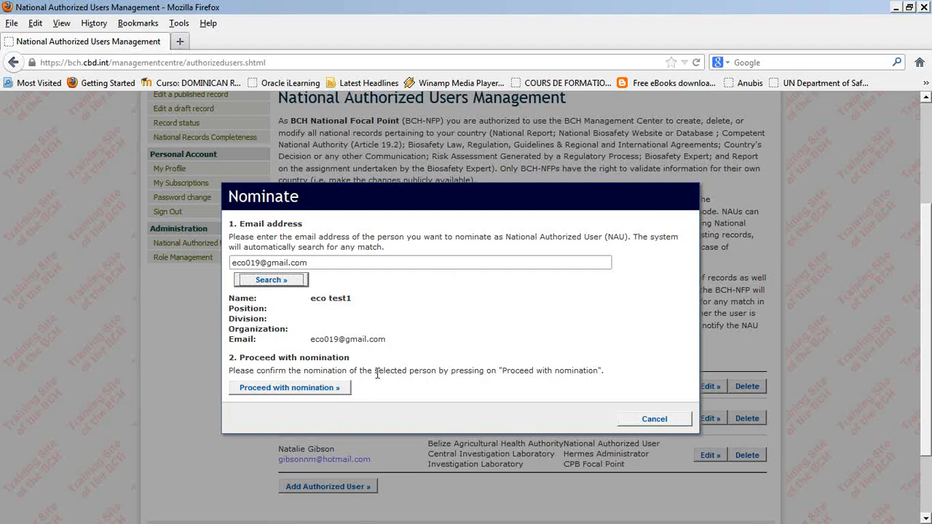
Step: Nominate the found user and leave only the '- for Laws' National Authorized User role checked
click(315, 390)
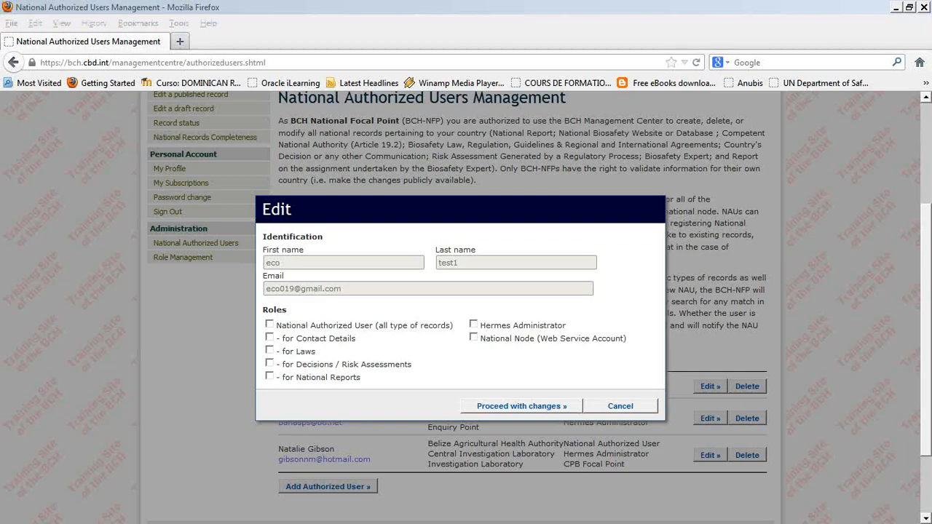
mouse_move(286, 309)
mouse_down()
mouse_move(259, 343)
mouse_move(407, 404)
mouse_move(328, 284)
mouse_move(270, 300)
mouse_up()
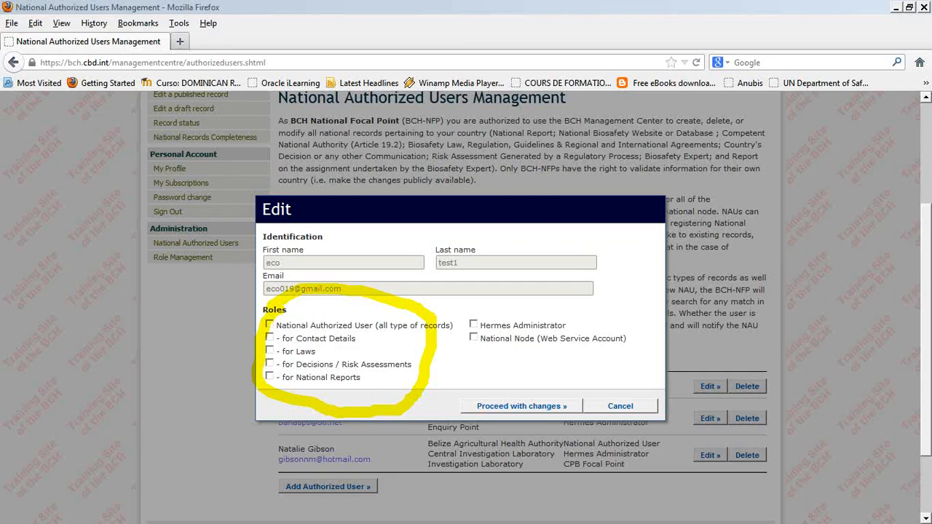
click(268, 326)
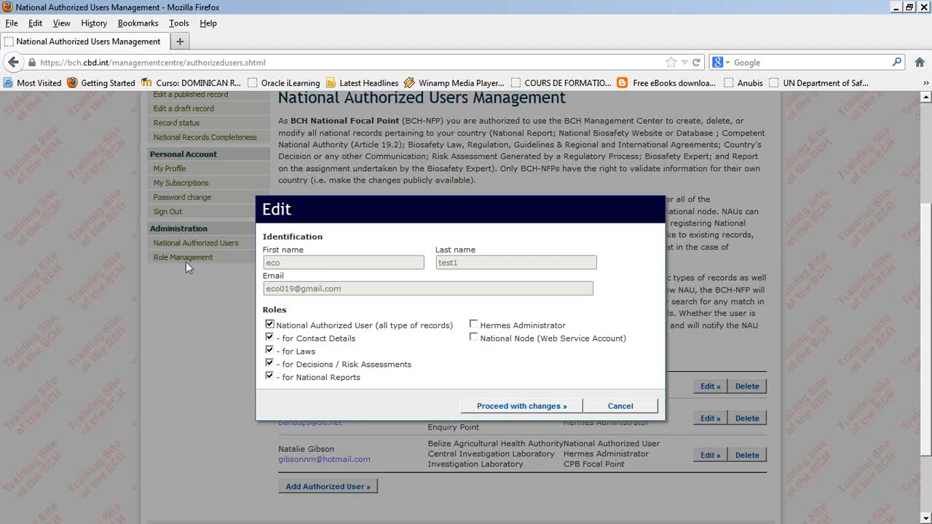
click(271, 327)
click(270, 353)
Step: Proceed with the role changes and continue past the Congratulations confirmation back to the users list
click(534, 406)
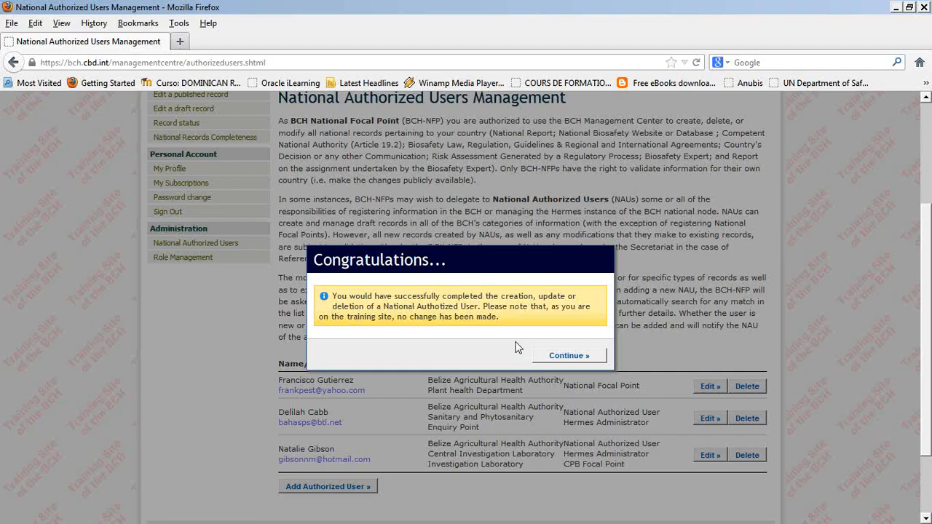
click(567, 361)
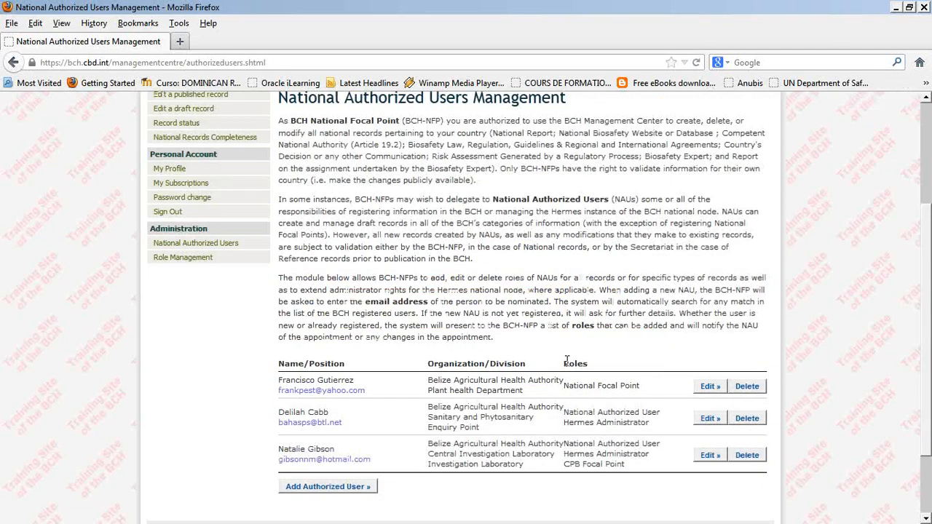
Step: Start another Add Authorized User lookup with a second nominee's e-mail, which matches no existing account
click(341, 488)
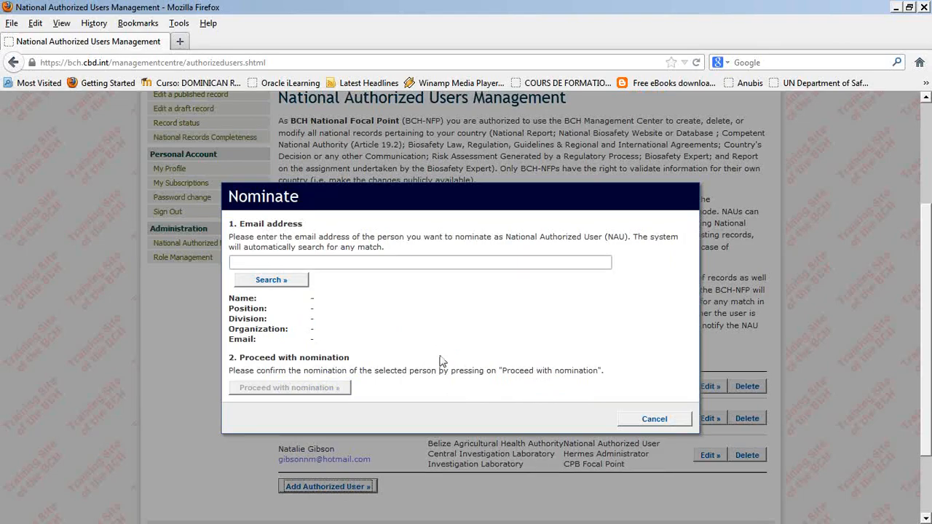
click(298, 263)
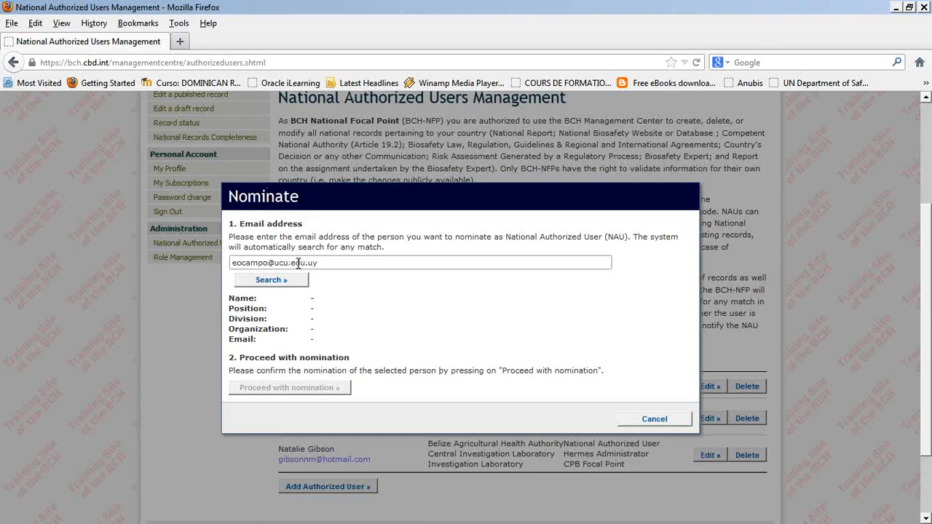
click(271, 286)
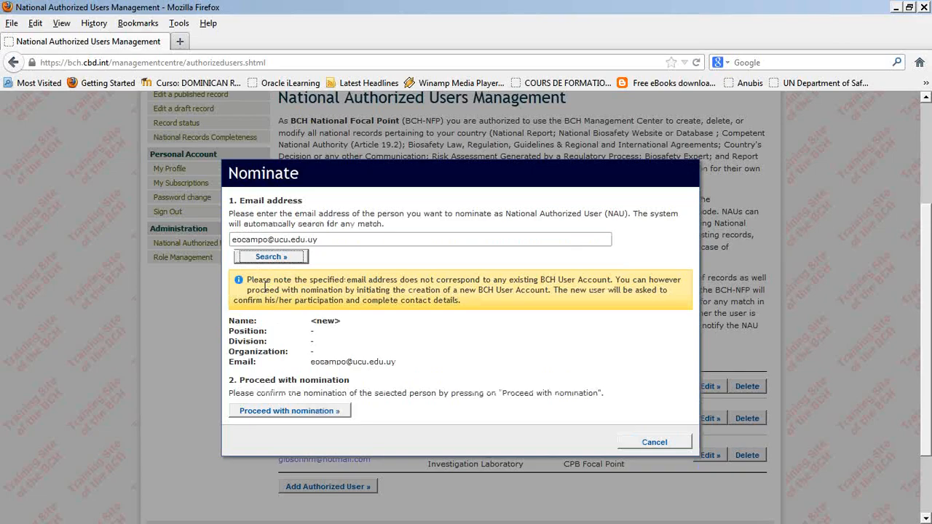
Step: Proceed with nominating the new user, then cancel the blank Edit form
click(265, 412)
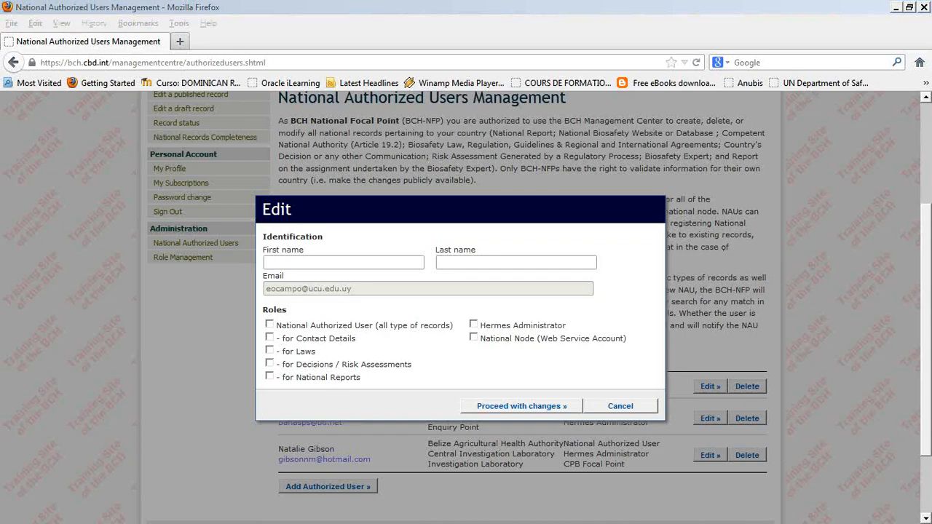
click(611, 410)
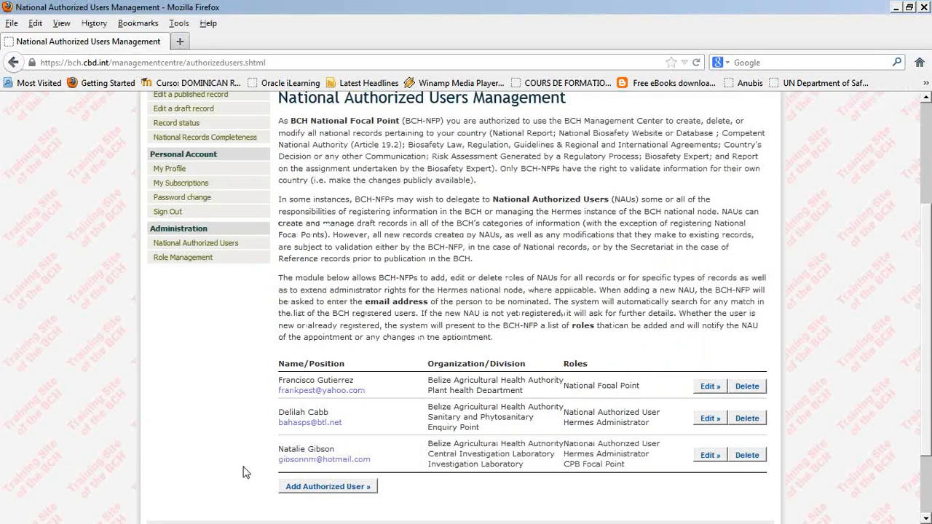
Step: View the third authorized user's roles, cancel unchanged, and return to slide 24 on HERMES administrators
scroll(215, 467, down, 2)
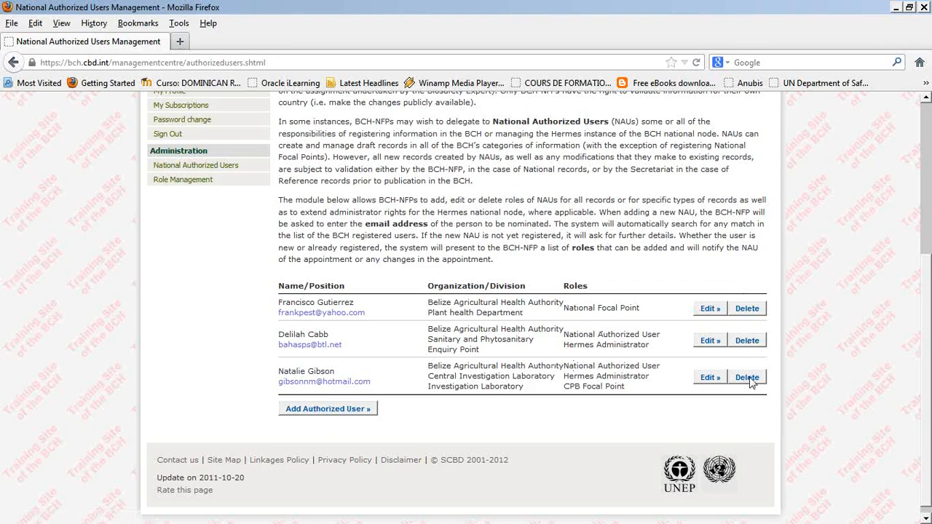
click(706, 379)
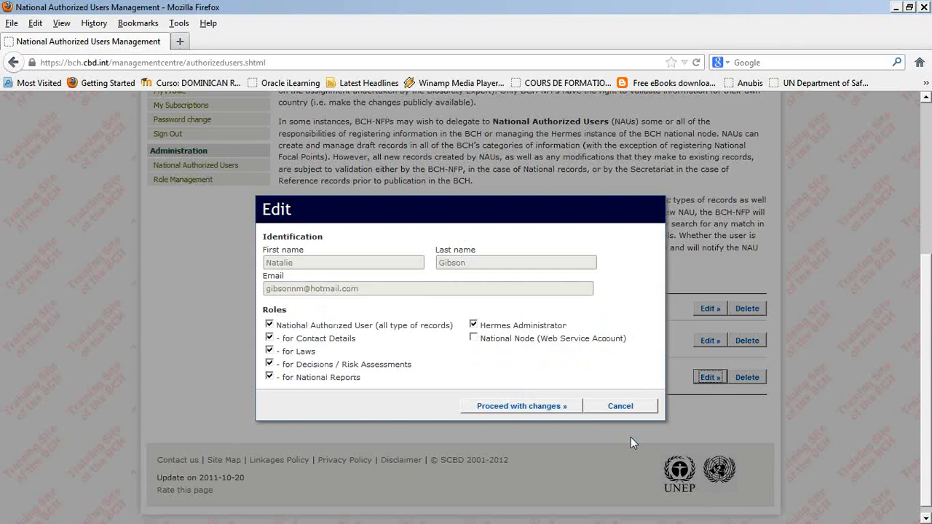
click(646, 410)
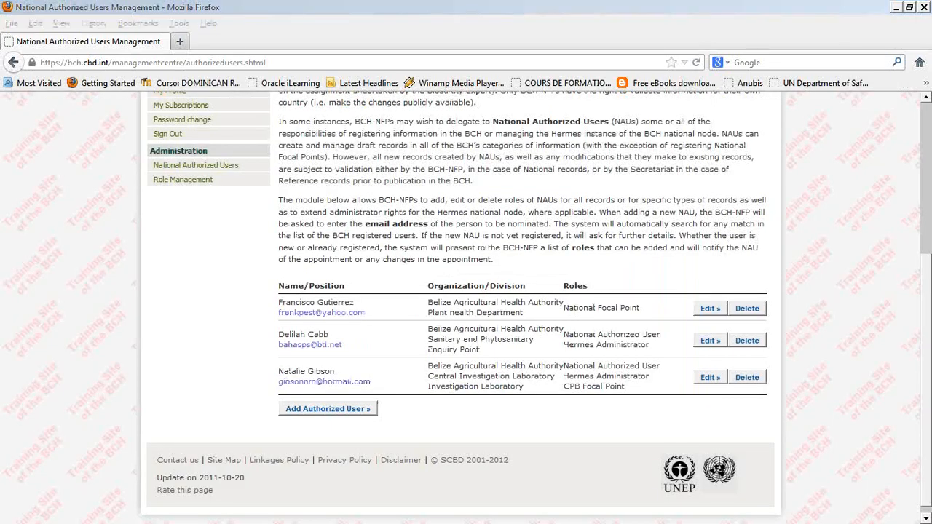
key(alt+Tab)
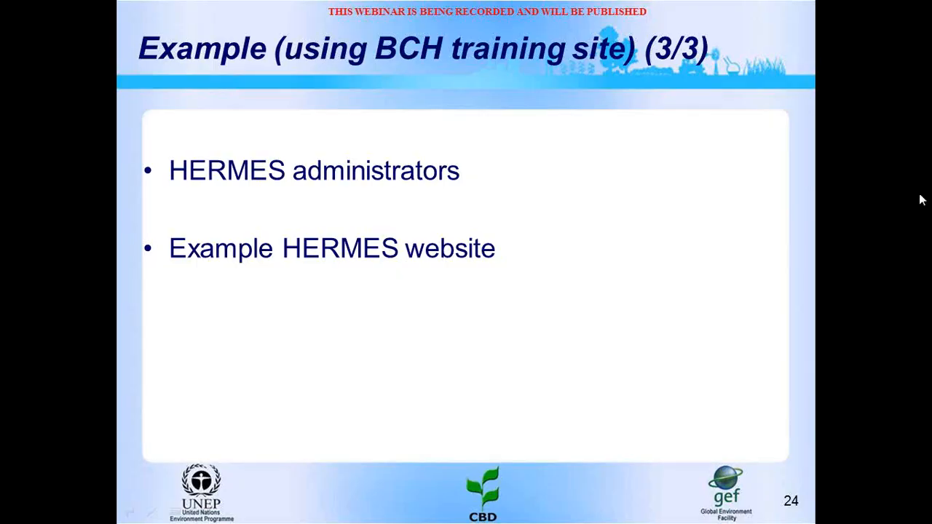
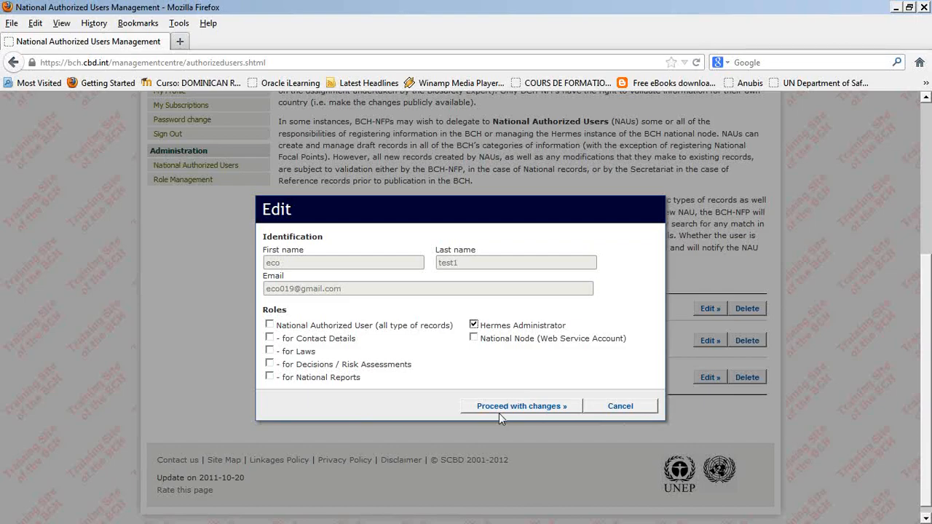
Step: Cancel the authorized user's role editor, leaving only the Hermes Administrator role unchanged
click(619, 406)
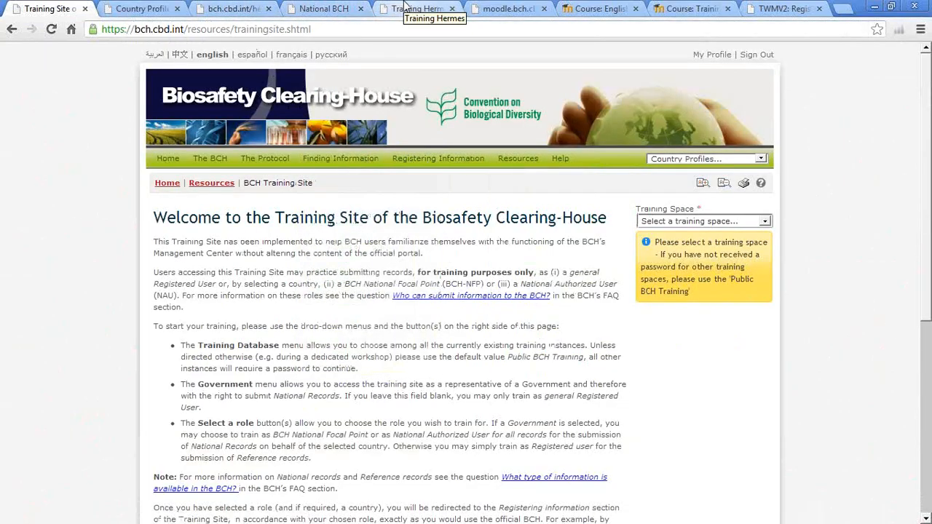
Step: Review the Hermes training instances list, then bring up the Belize national node's welcome page
click(405, 8)
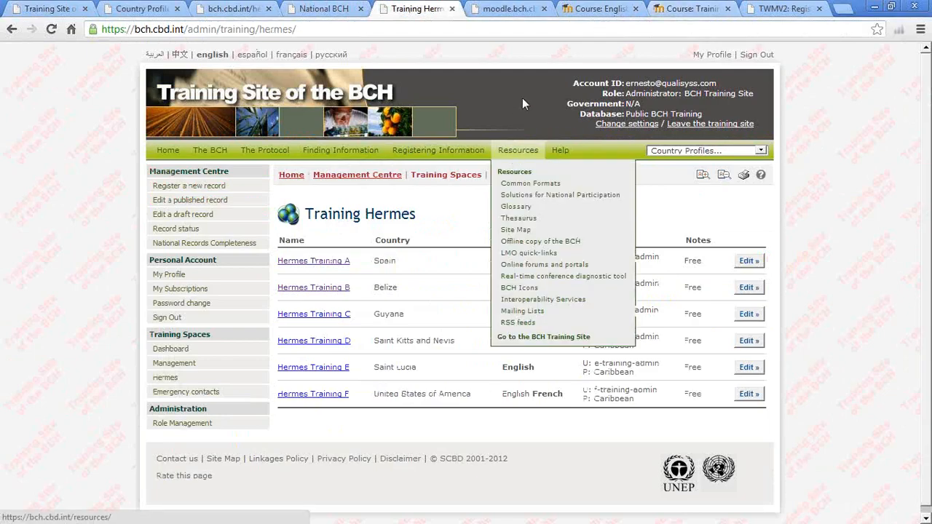
click(299, 9)
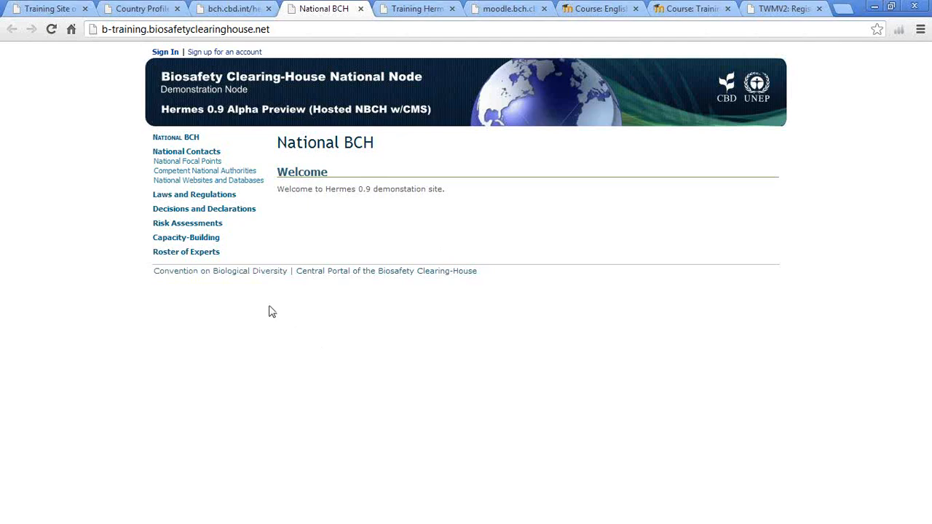
click(161, 153)
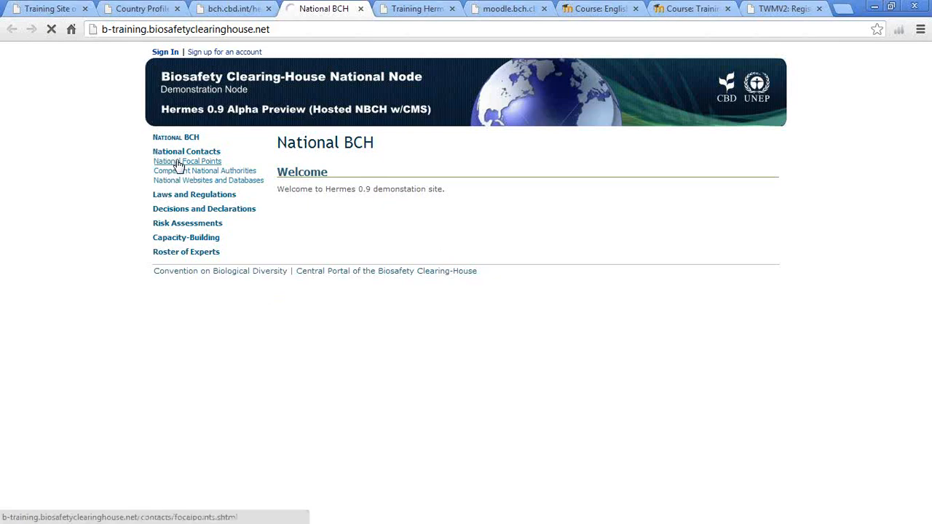
Step: Open the National Focal Points list showing two Belize records, then start signing in
click(177, 162)
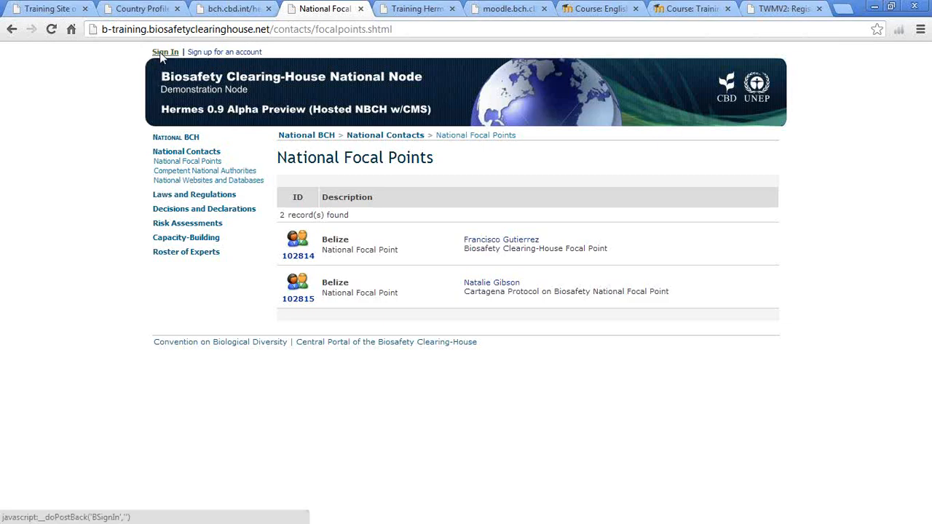
click(161, 54)
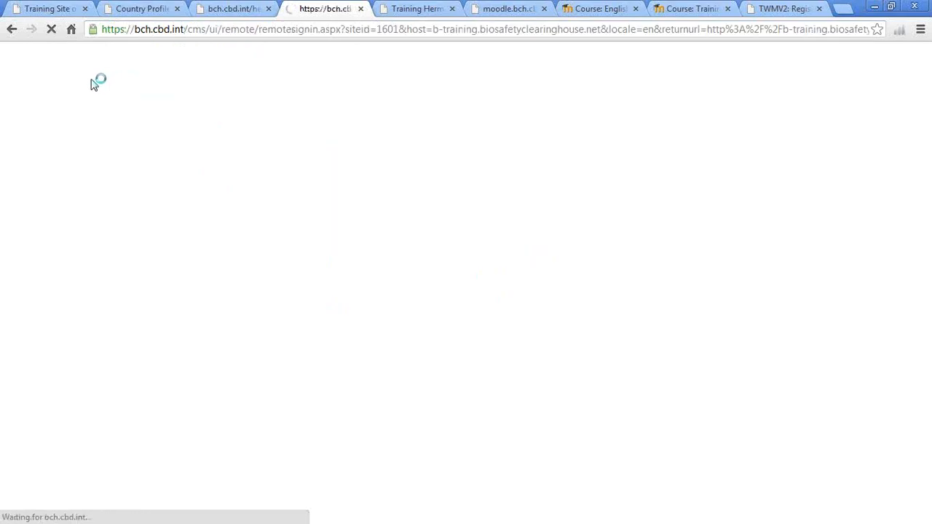
Step: Enter the Belize training instance's admin username, copied from the Training Hermes tab
click(59, 117)
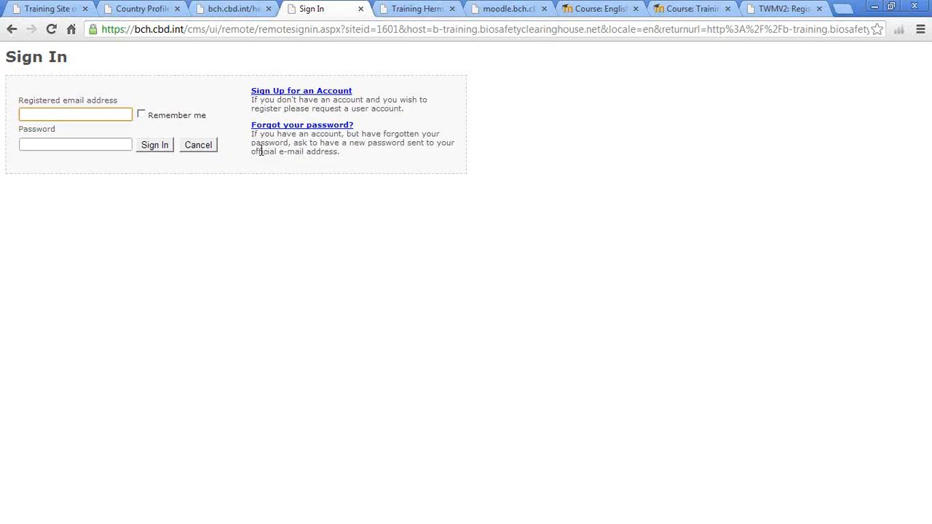
click(414, 9)
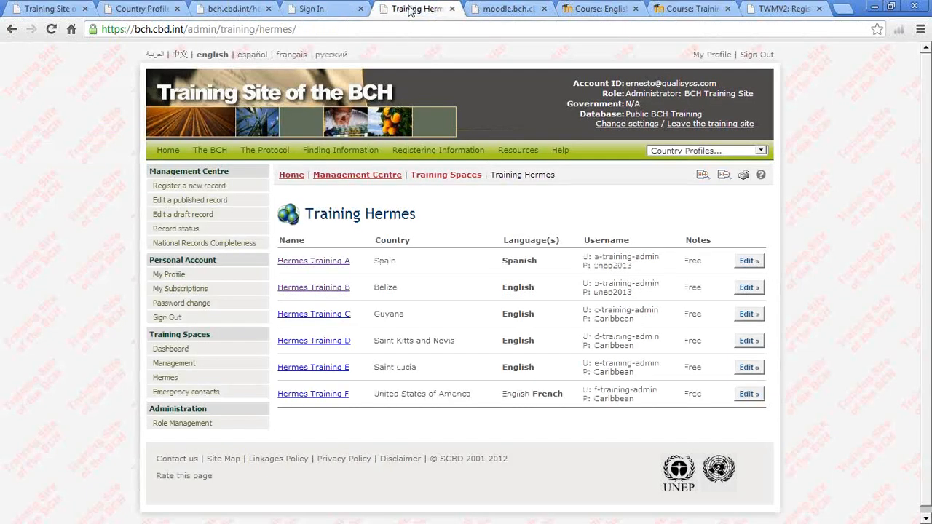
click(370, 8)
text(b)
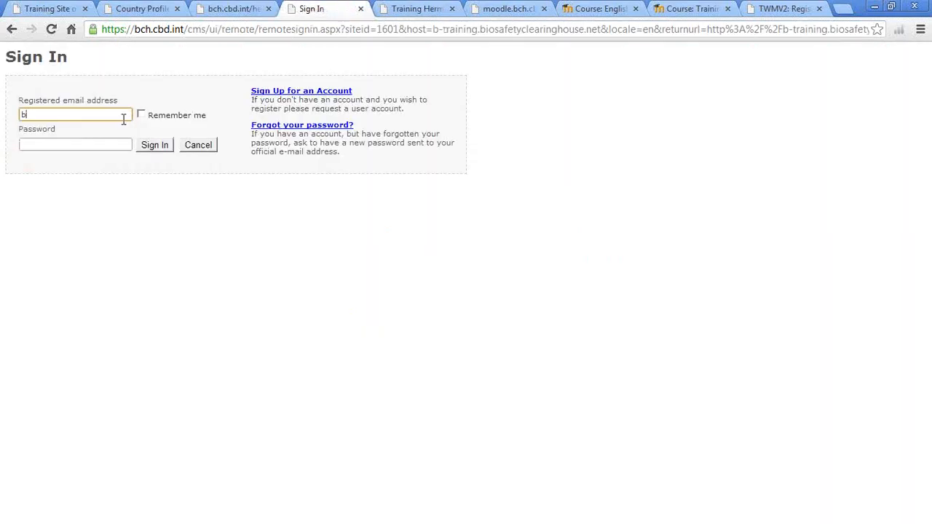
text(-trainingadmin)
key(Tab)
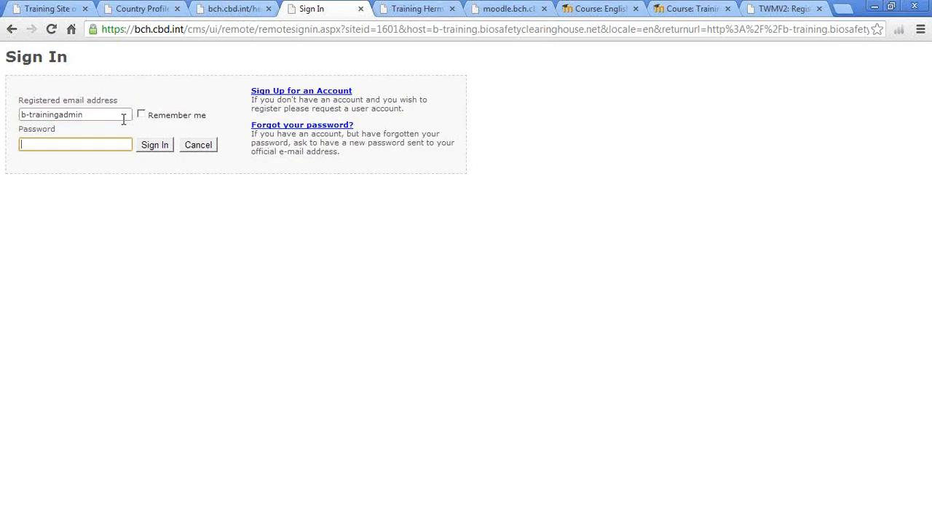
Step: Correct the username against the Training Hermes tab, enter the administrator password and sign in
click(399, 8)
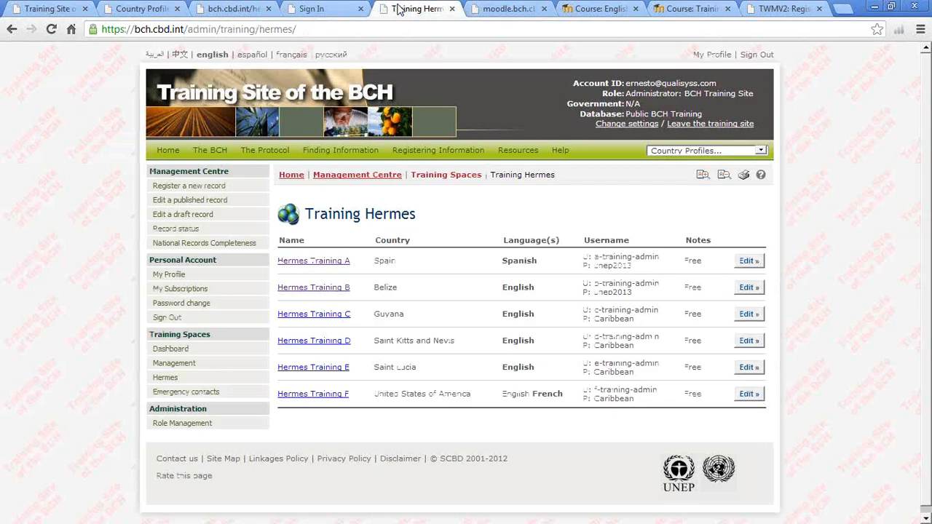
click(349, 9)
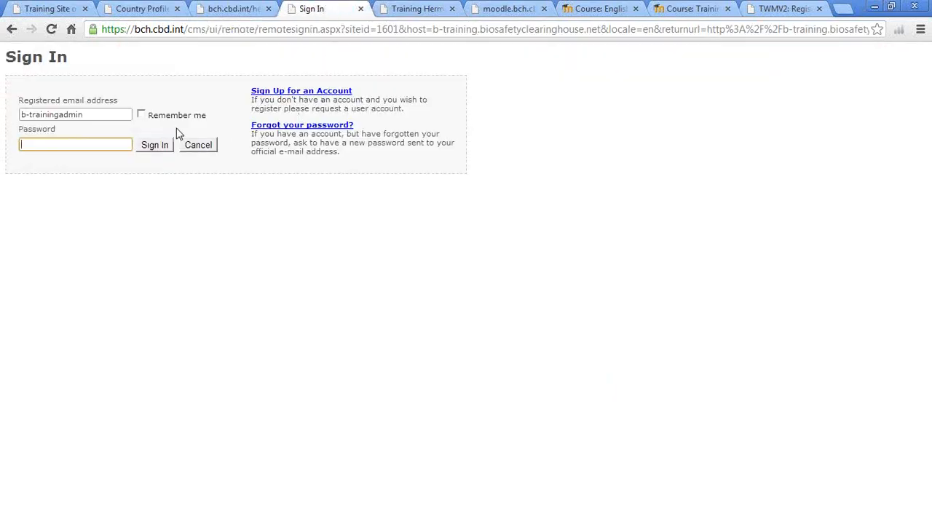
click(60, 116)
text(-)
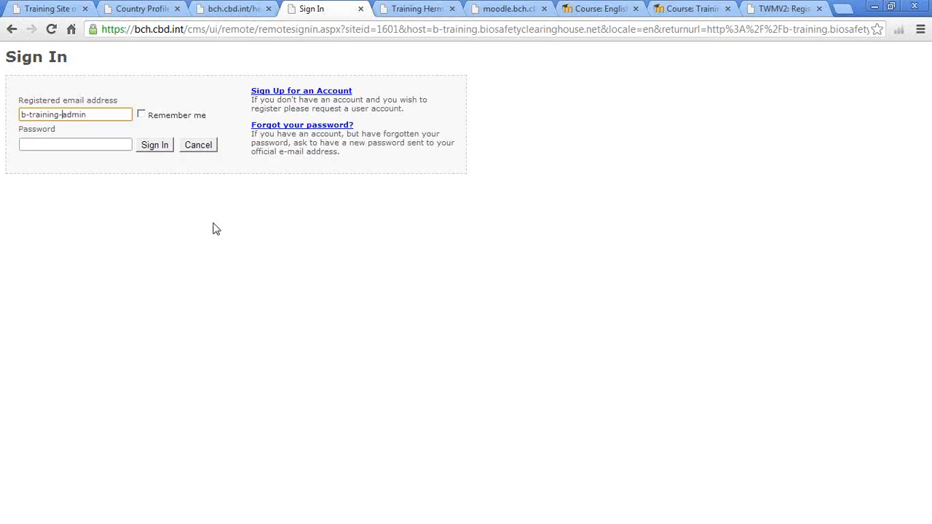
click(47, 141)
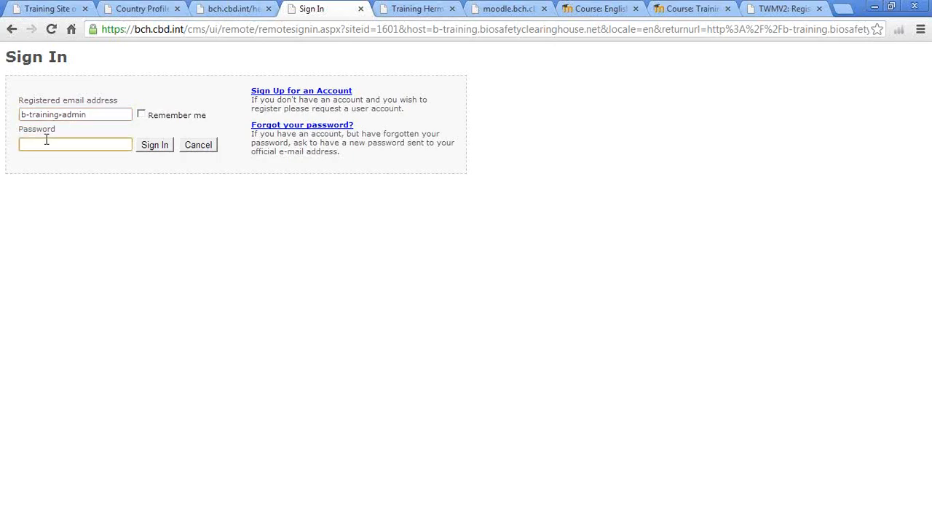
text(********)
click(168, 148)
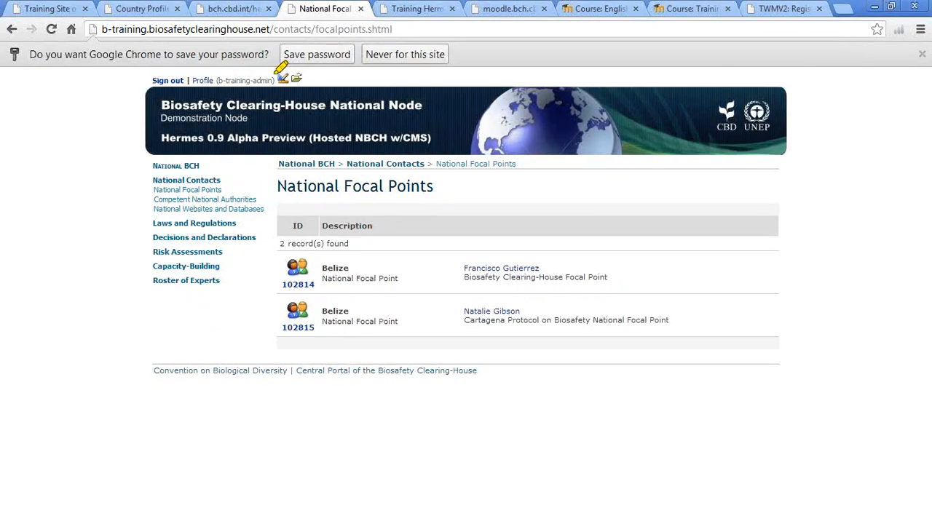
Step: Highlight the signed-in Sign out | Profile links, then advance to slide 25, 'NFP- NAU Interaction'
mouse_move(218, 62)
mouse_down()
mouse_move(157, 77)
mouse_move(280, 102)
mouse_move(291, 69)
mouse_move(229, 56)
mouse_up()
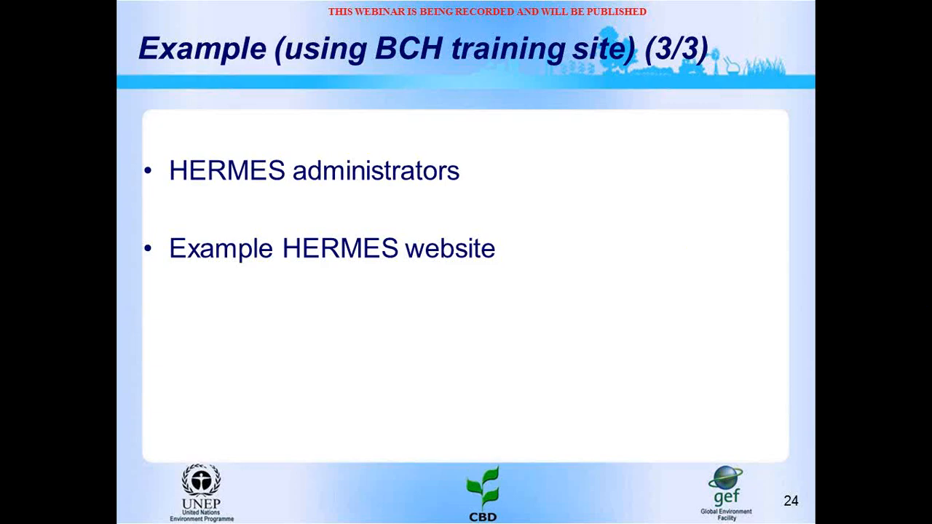
key(Right)
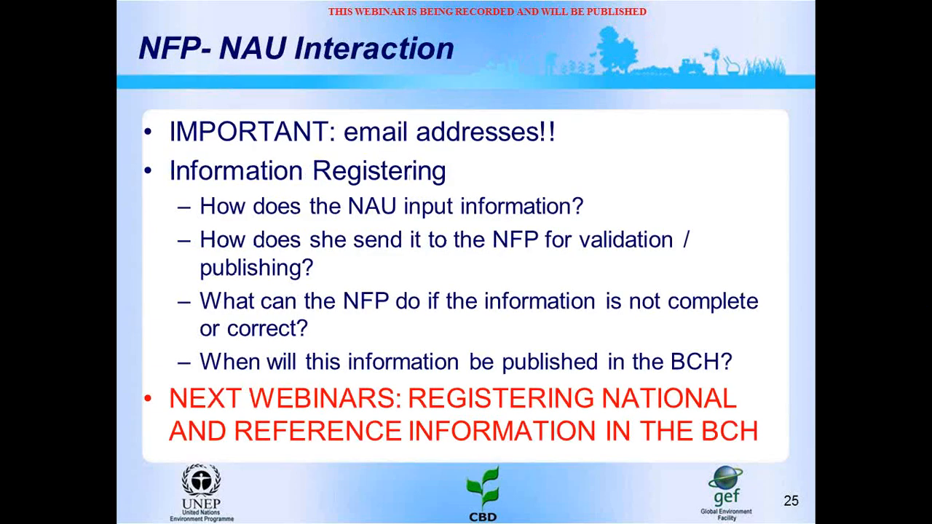
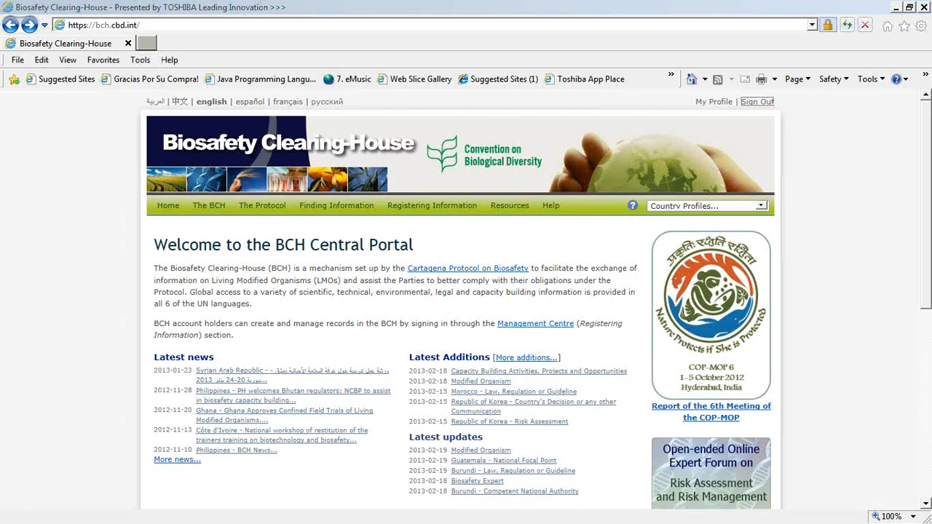
Step: Open the BCH Training Site and enter as a Belize National Authorized User trainee
mouse_move(519, 211)
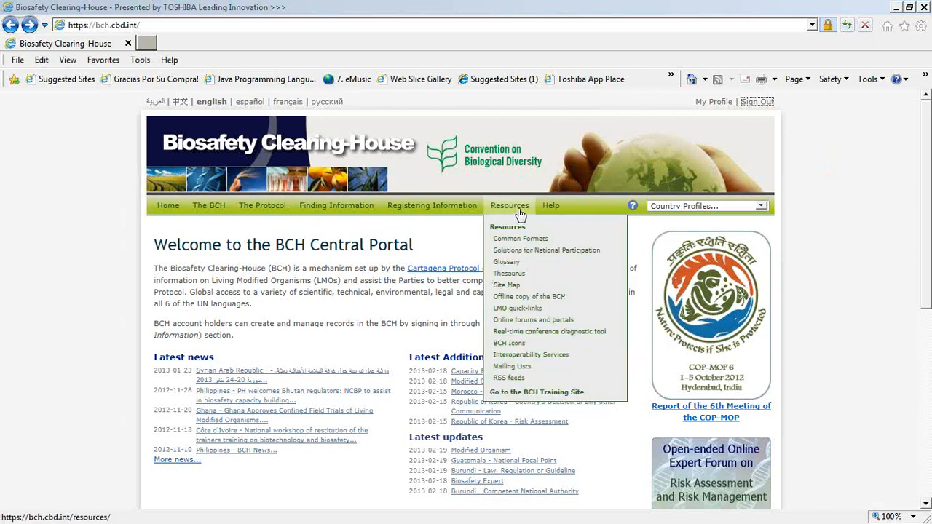
click(522, 393)
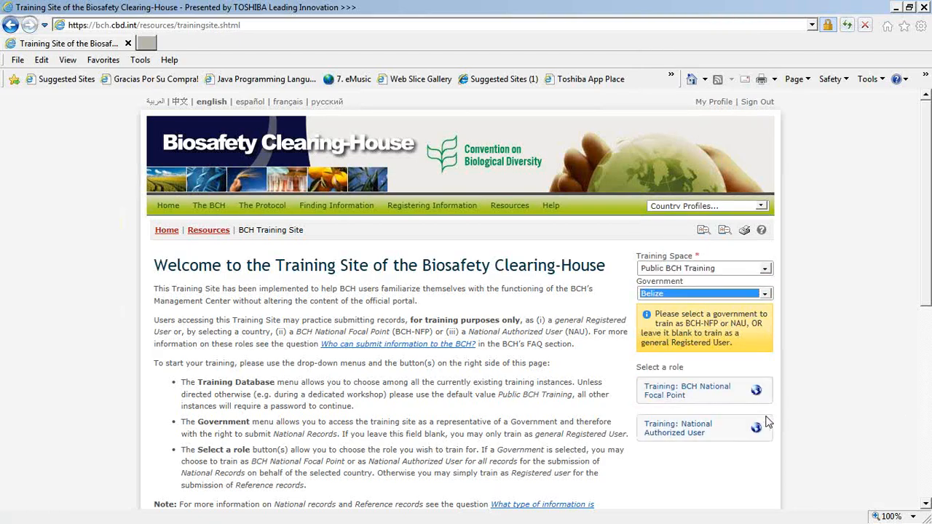
click(693, 434)
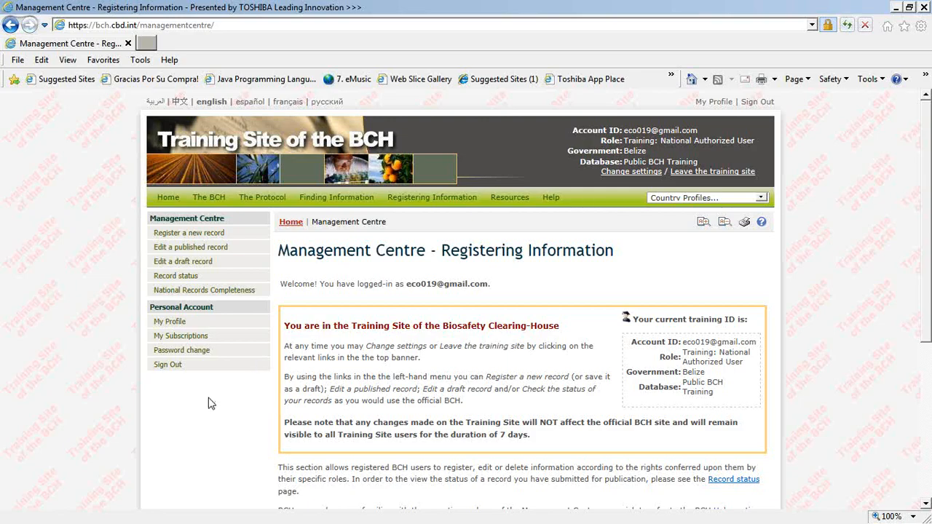
Step: Check that the Records requiring your review table is empty, then open Register a new record
scroll(266, 417, down, 3)
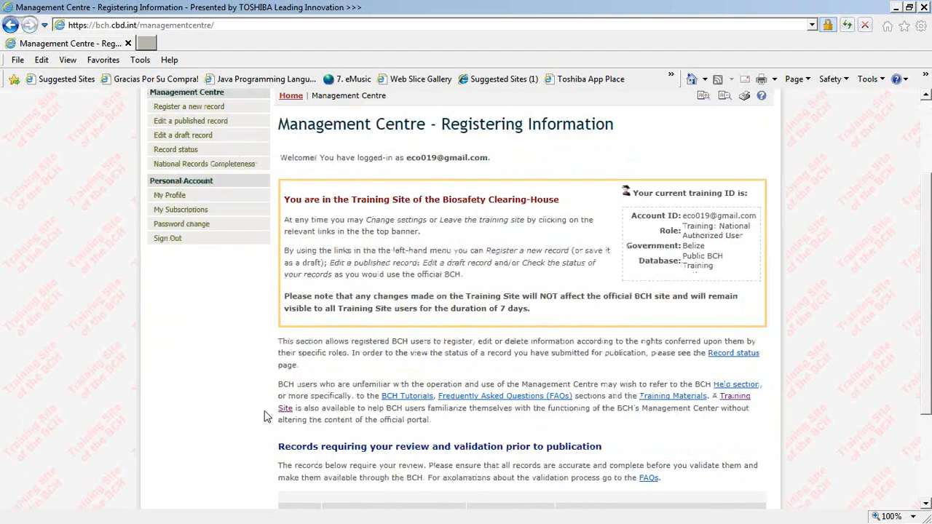
scroll(266, 417, down, 3)
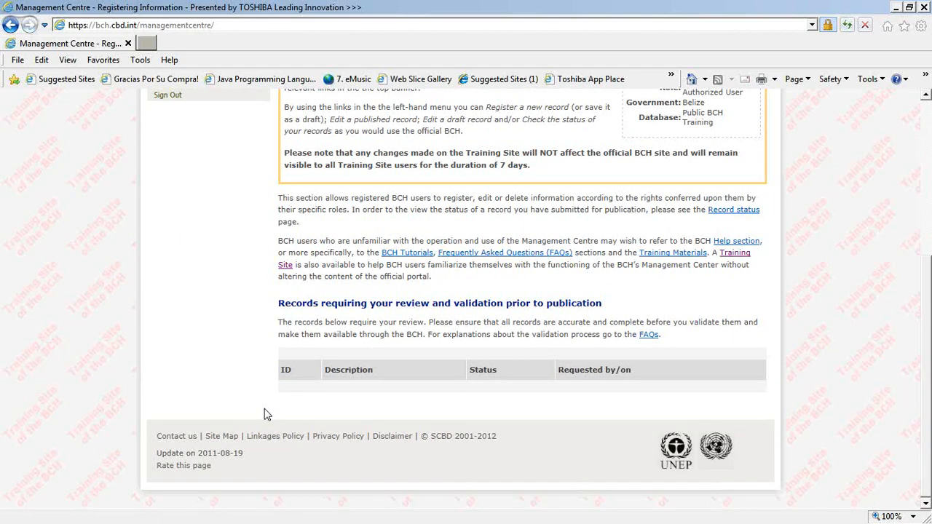
scroll(266, 415, up, 3)
scroll(266, 415, up, 1)
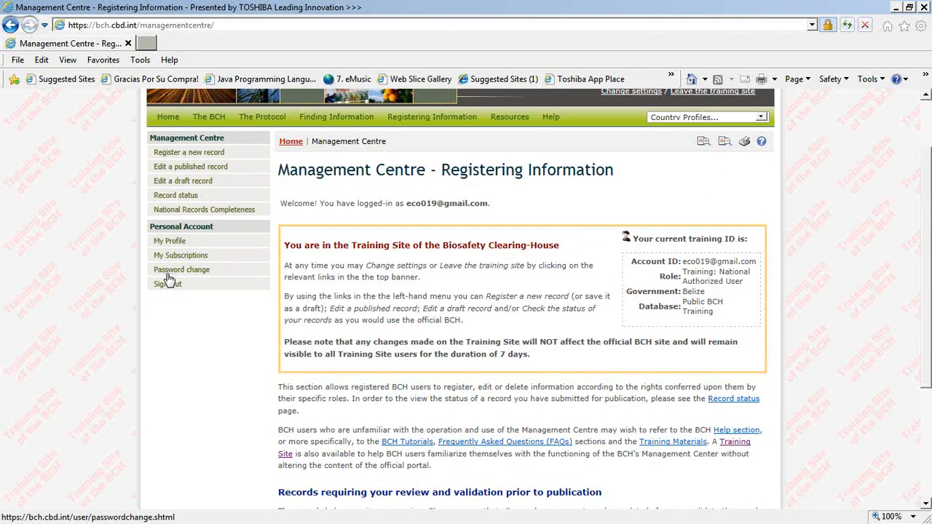
click(190, 155)
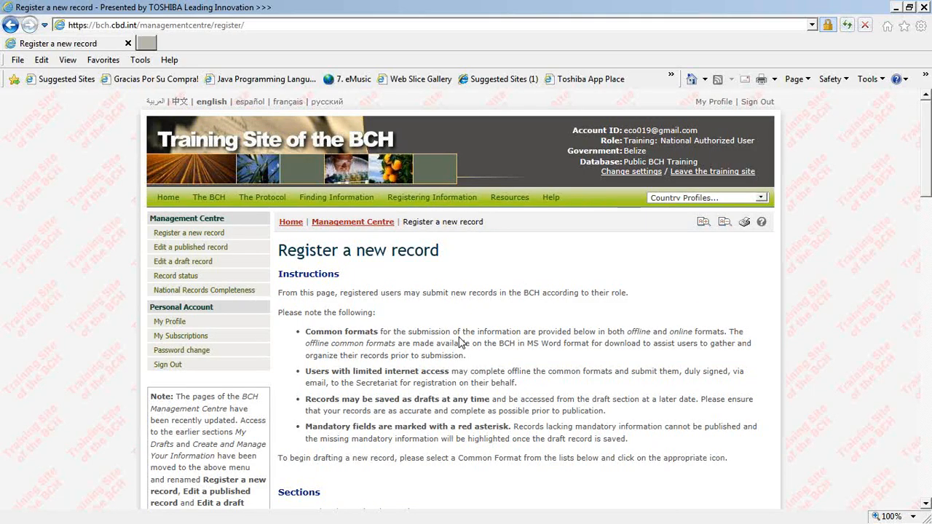
Step: Open the online format of the Competent National Authority form from the record types list
scroll(460, 342, down, 2)
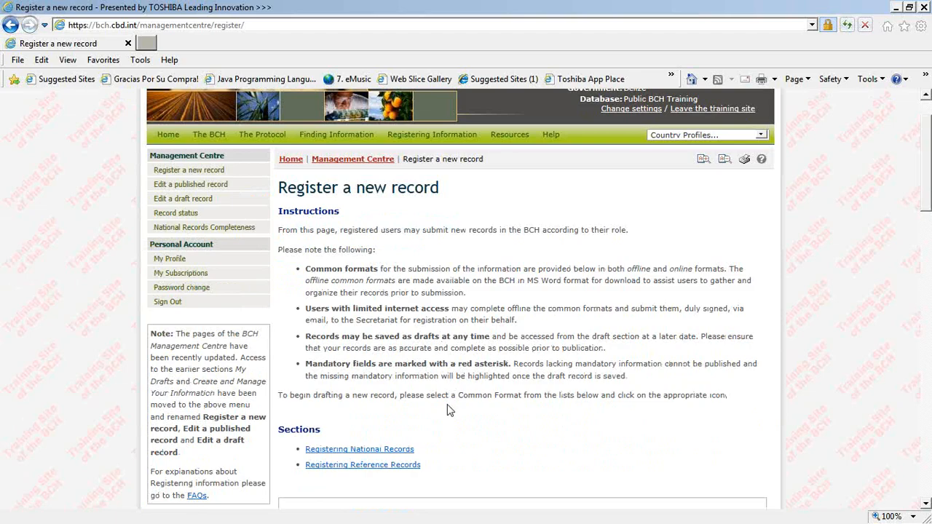
scroll(452, 466, down, 4)
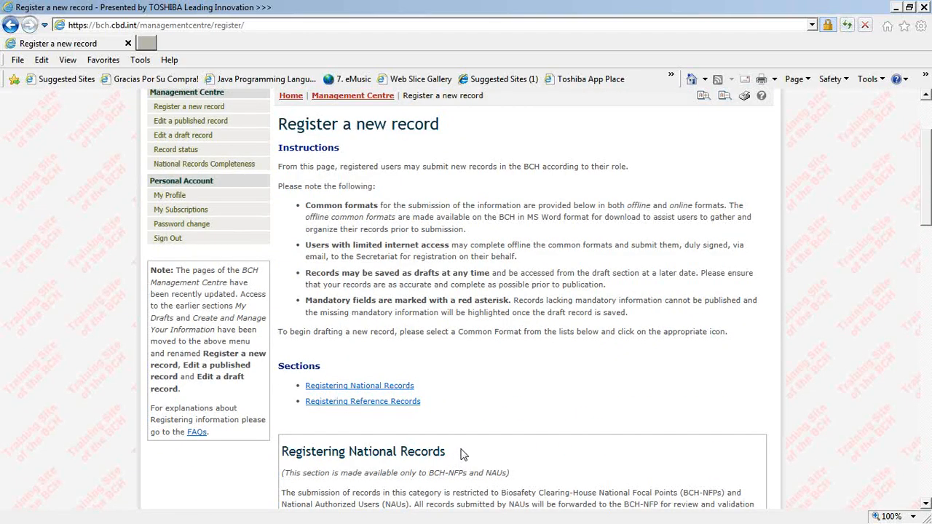
scroll(464, 453, down, 2)
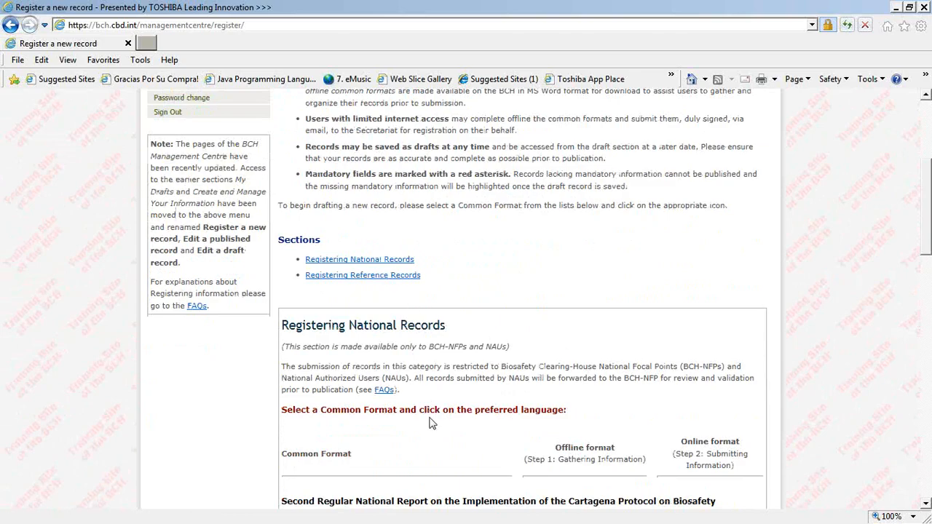
scroll(430, 426, down, 4)
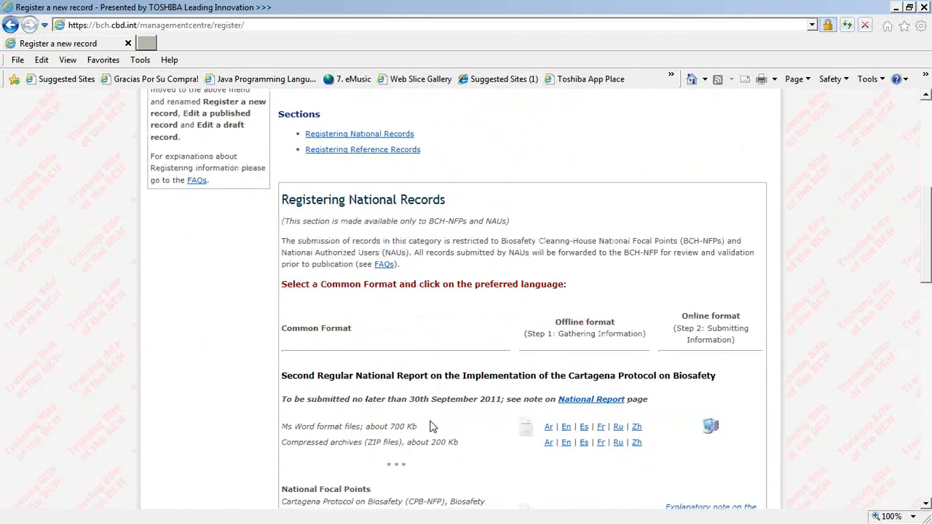
scroll(429, 426, down, 8)
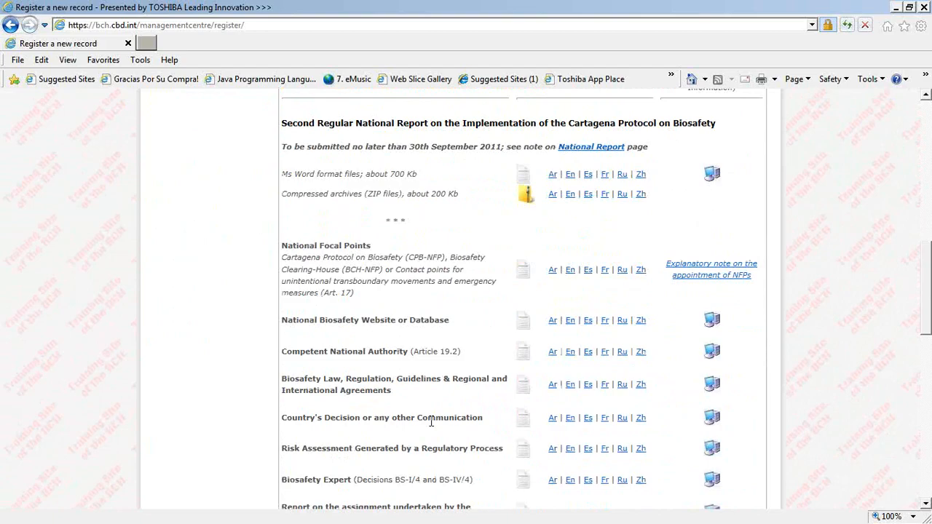
click(712, 353)
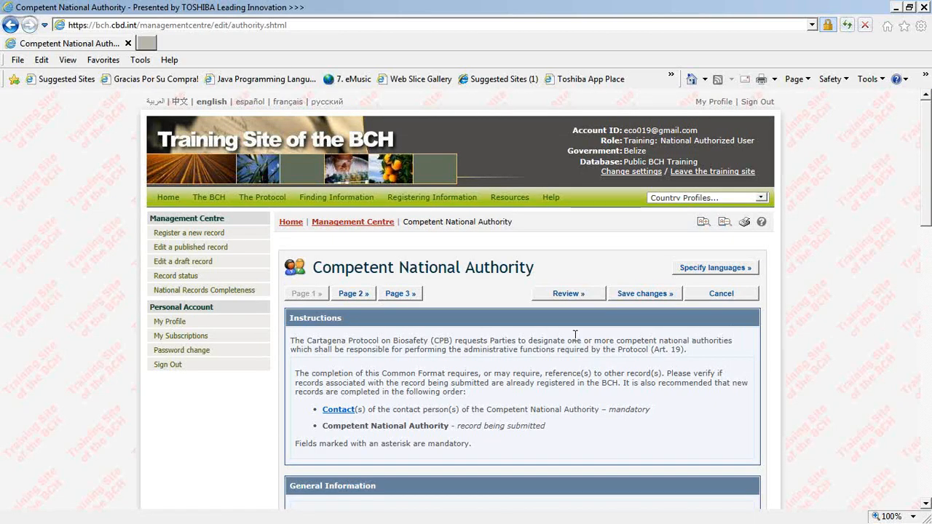
Step: Enter 'Health' as the authority name and 'Belmo0pan' as the city
scroll(508, 359, down, 1)
scroll(509, 362, down, 1)
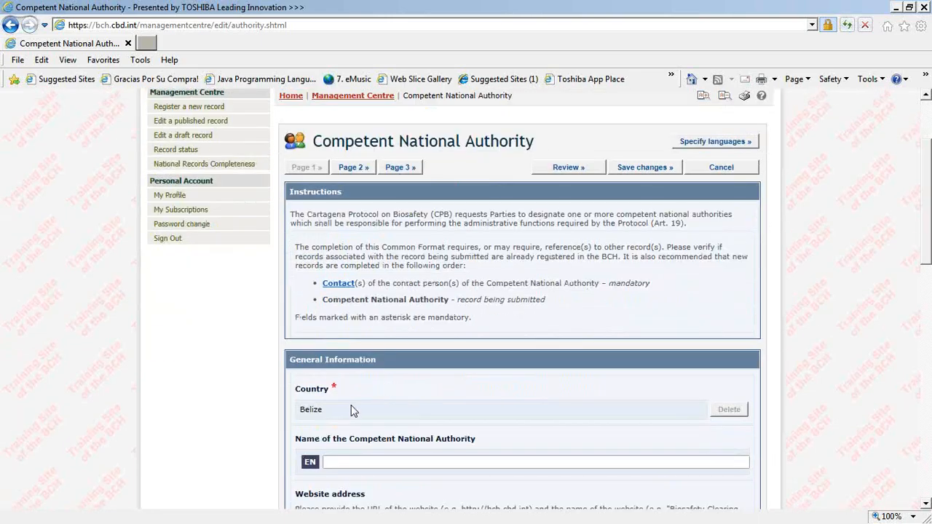
scroll(357, 412, down, 1)
click(370, 402)
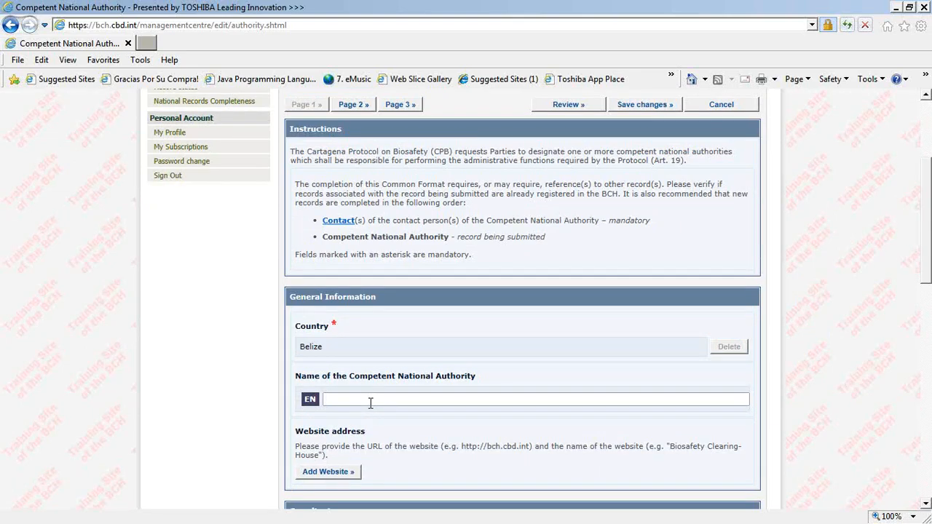
text(Health)
scroll(370, 403, down, 4)
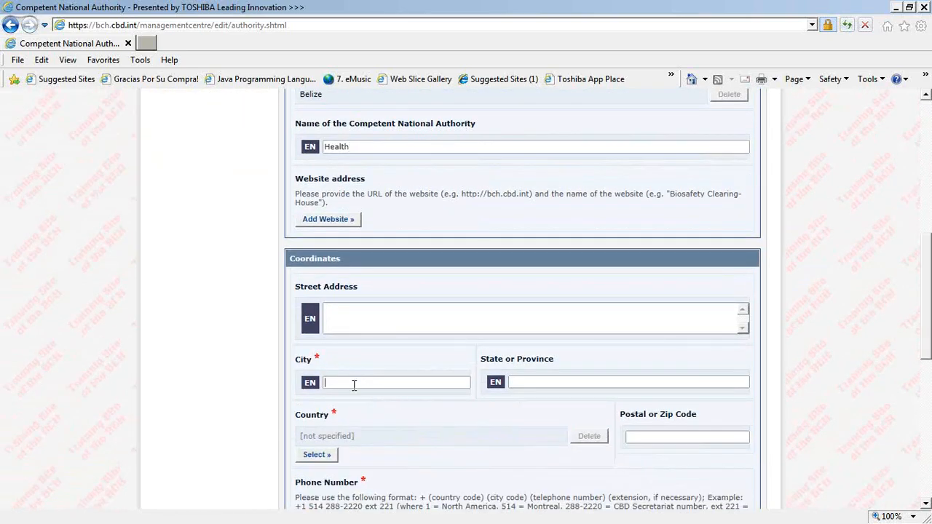
text(Belmo0pan)
scroll(470, 459, down, 1)
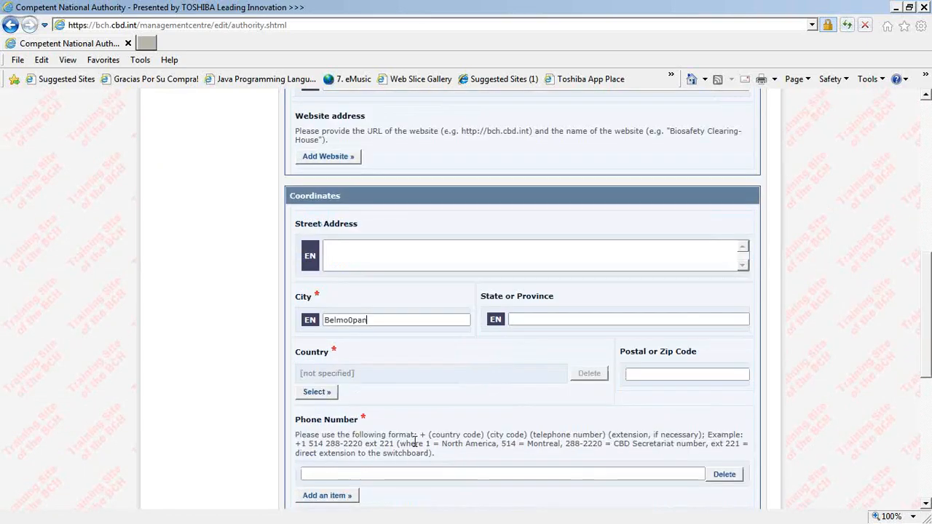
Step: Set the authority's country to Belize
click(319, 391)
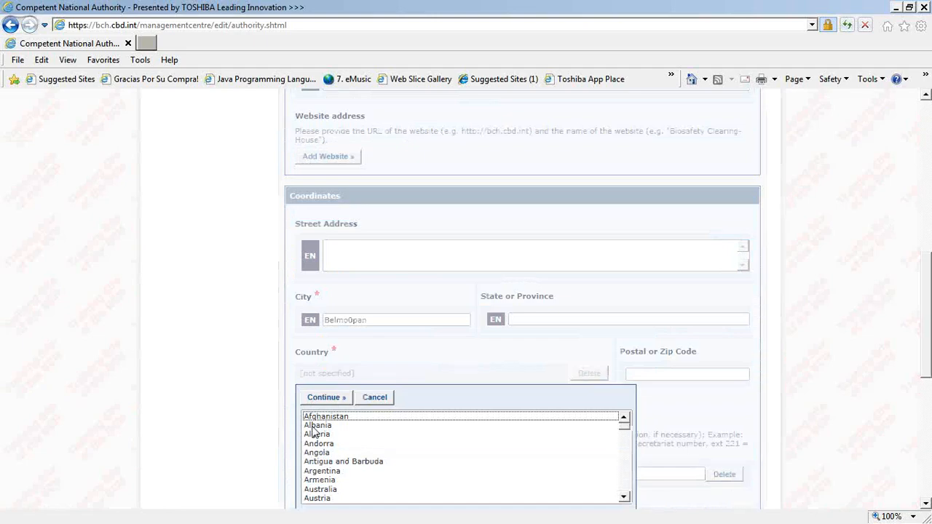
scroll(338, 484, down, 2)
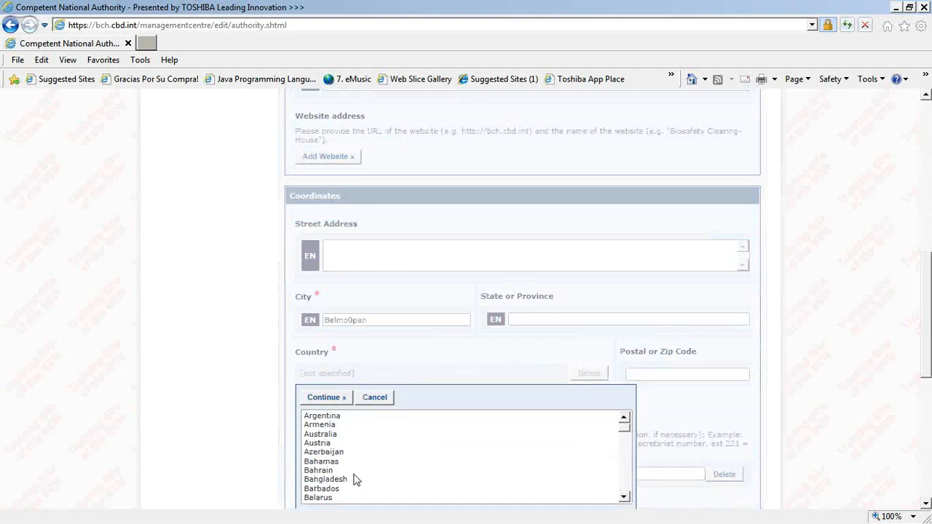
scroll(331, 488, down, 1)
click(321, 490)
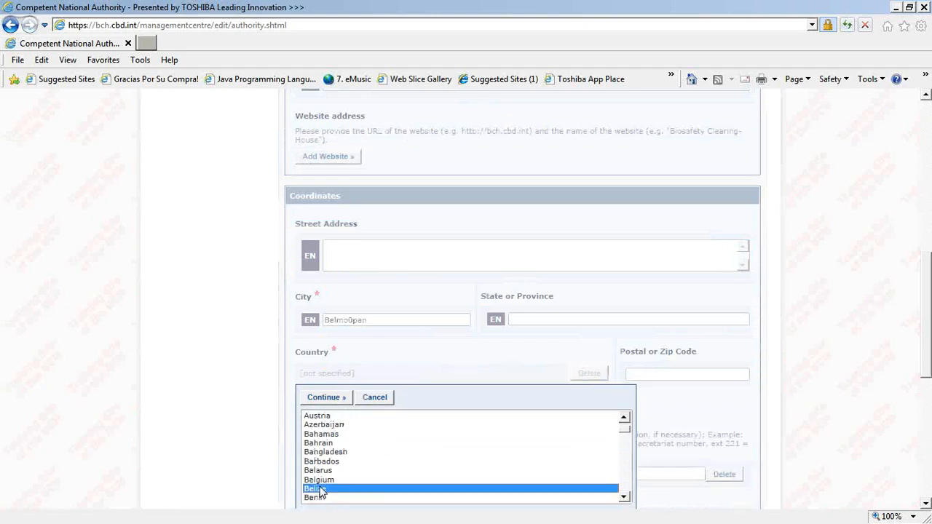
click(331, 399)
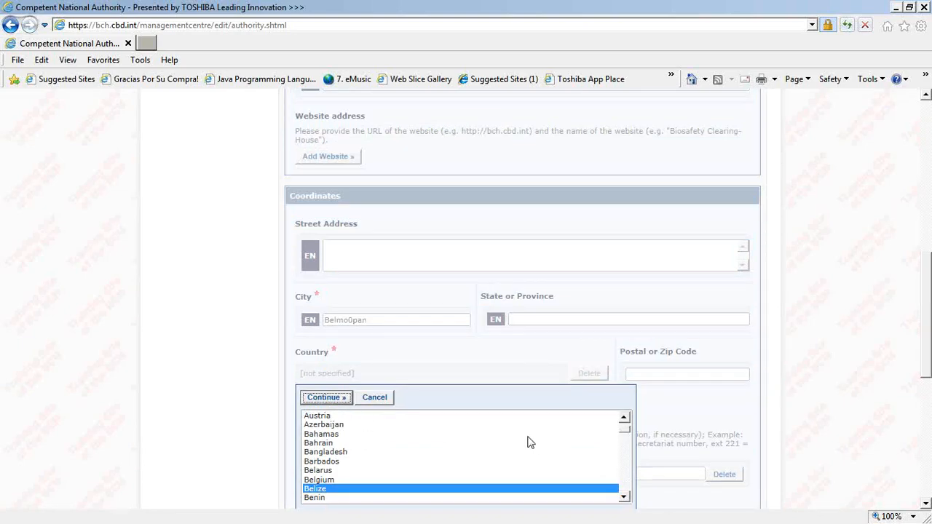
Step: Enter phone number 123 and a contact e-mail address
scroll(530, 435, down, 1)
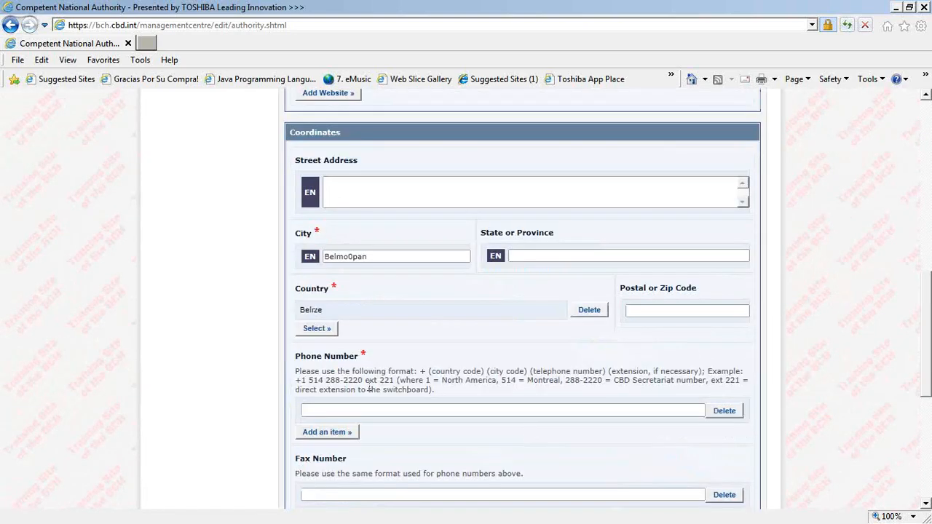
click(359, 412)
text(123)
scroll(245, 398, down, 2)
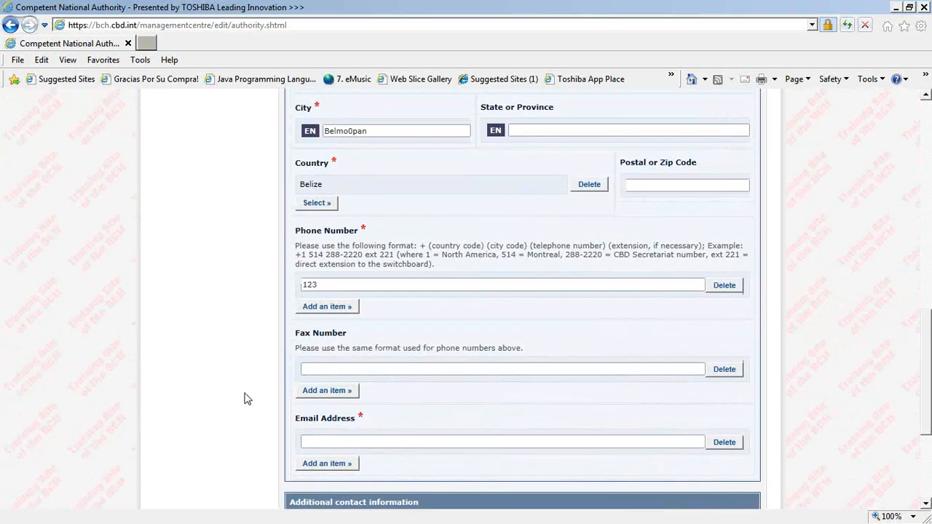
click(384, 443)
scroll(384, 444, down, 4)
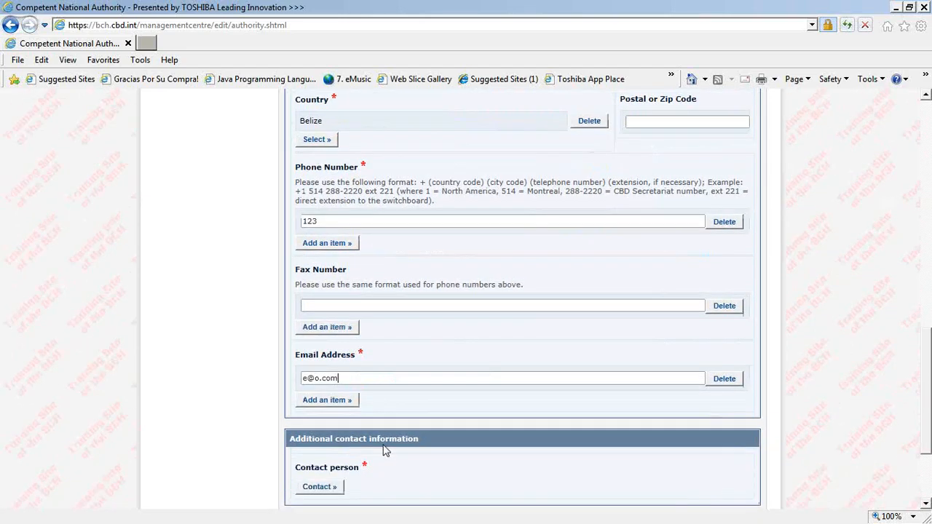
Step: Attach the saved BAHA contact person to the authority record
click(326, 430)
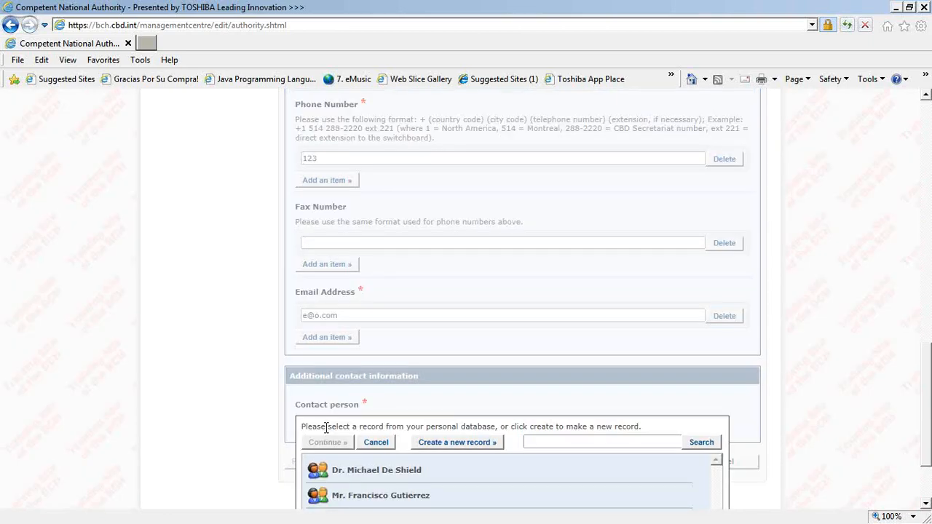
scroll(187, 379, down, 3)
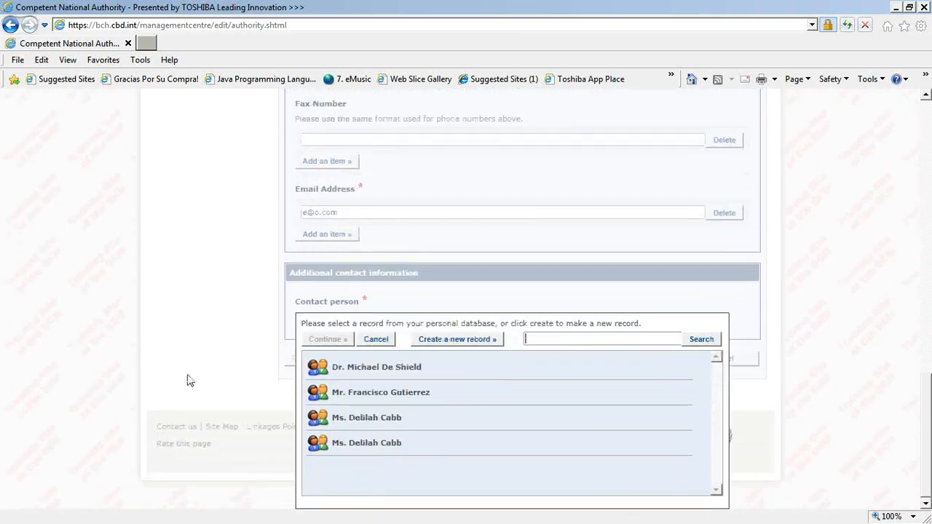
click(398, 418)
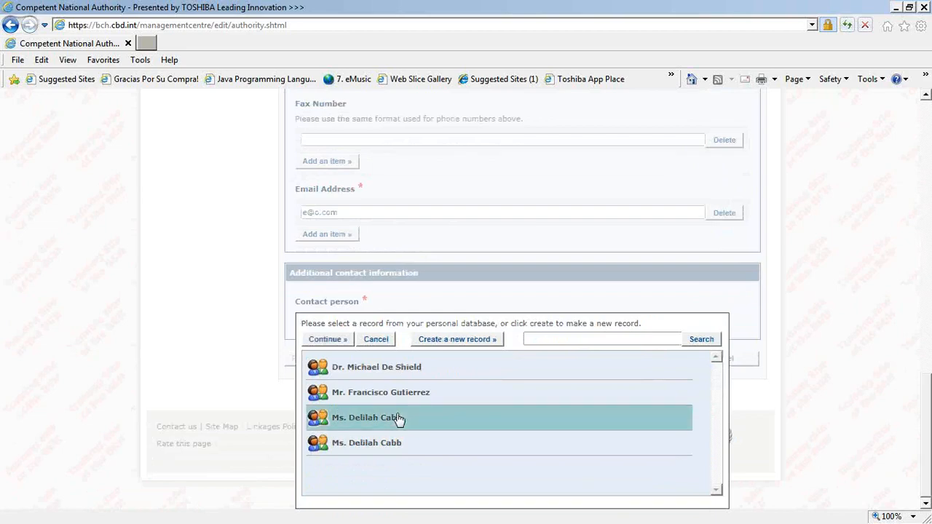
click(341, 344)
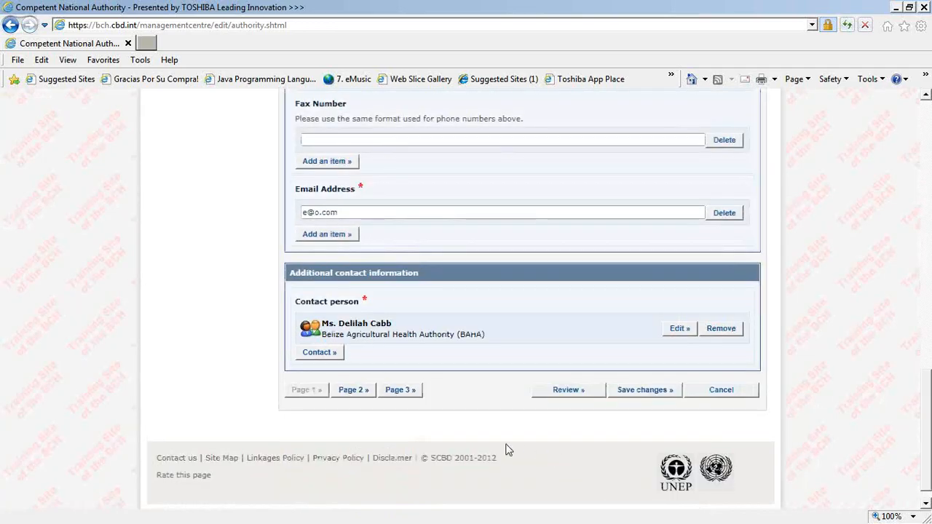
Step: Fix the flagged Administrative functions field with All functions pursuant to the Cartagena Protocol, then save
click(573, 397)
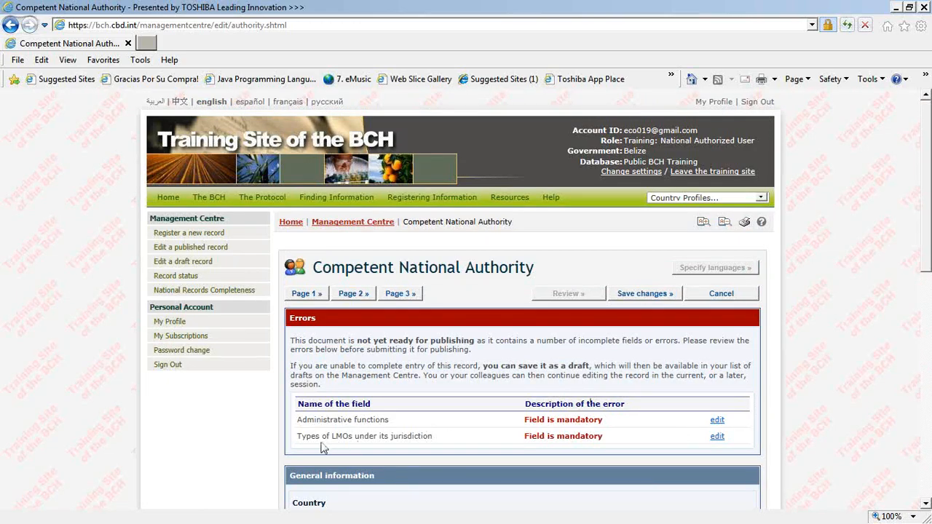
click(718, 421)
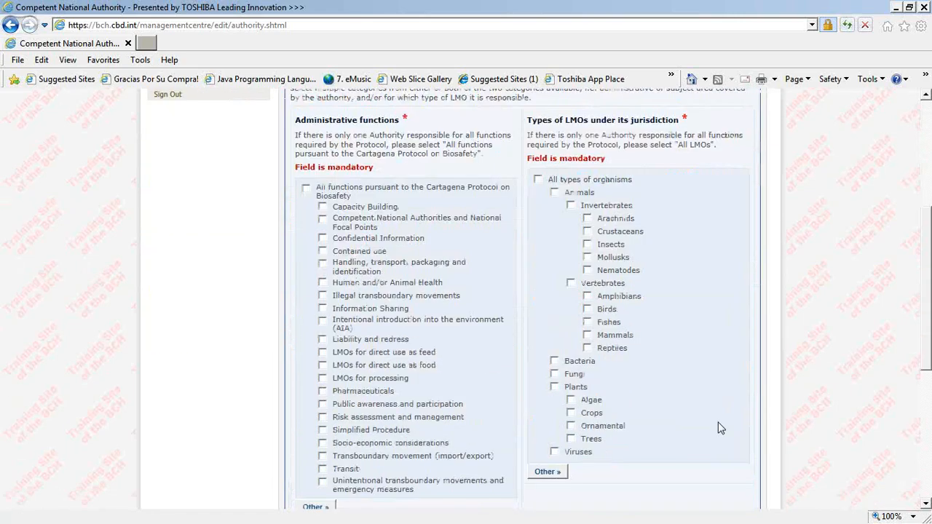
click(306, 191)
scroll(350, 204, down, 2)
scroll(378, 209, up, 2)
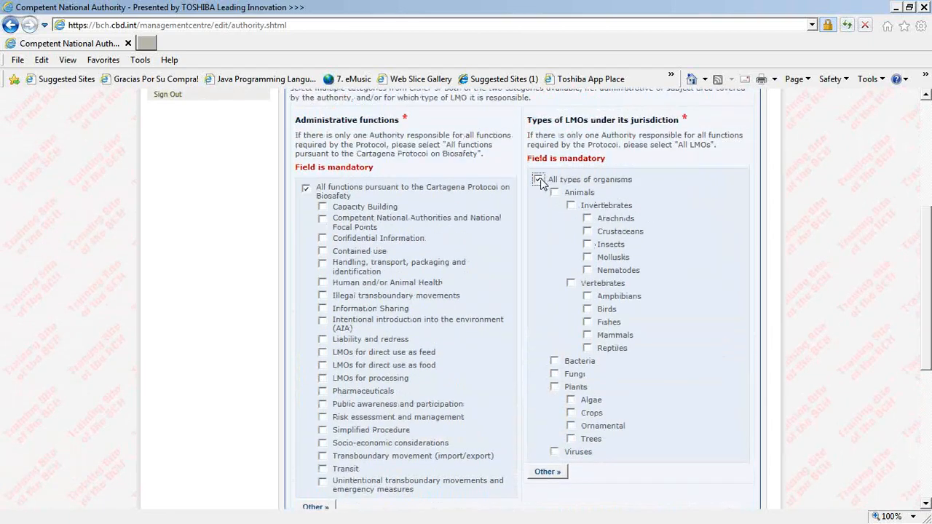
scroll(541, 189, down, 5)
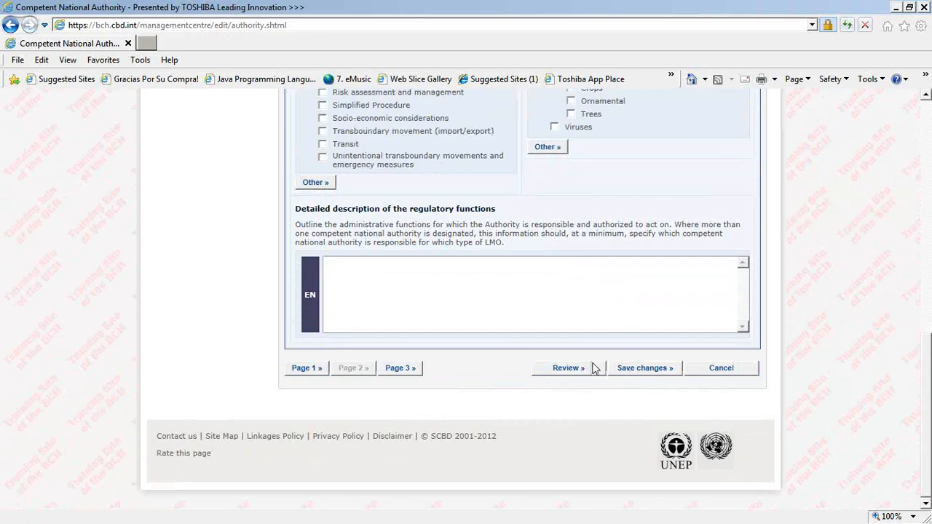
click(664, 375)
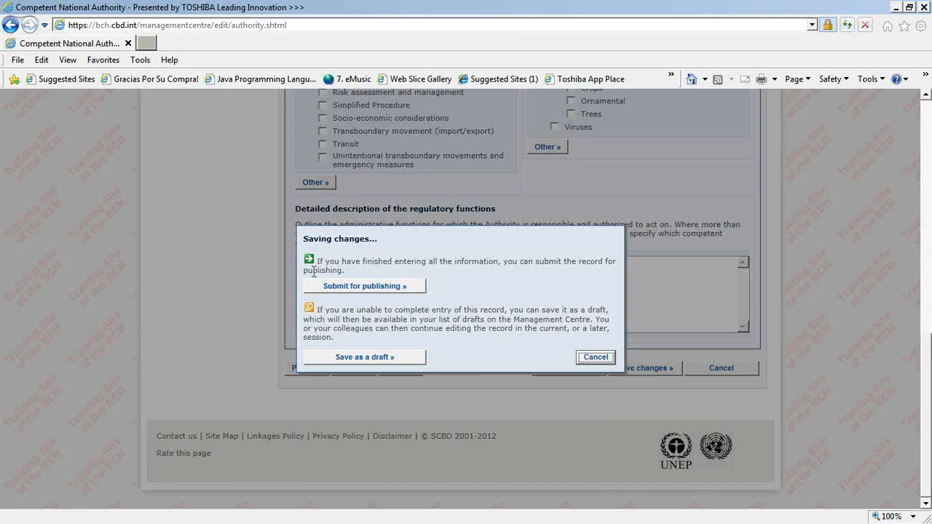
Step: Submit the record for publishing and highlight its Pending approval status
click(383, 289)
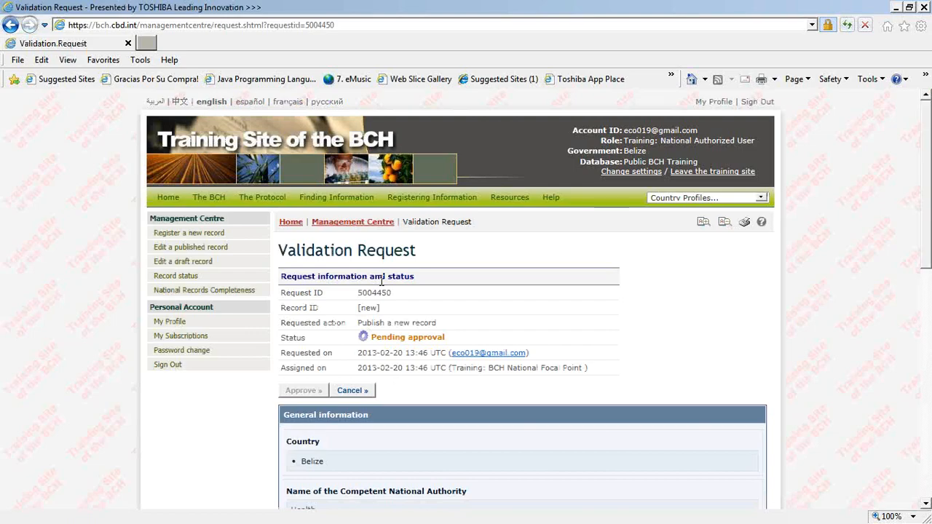
drag(487, 334, 351, 330)
Step: Clear the text selection and minimize the browser to show slide 25
click(471, 337)
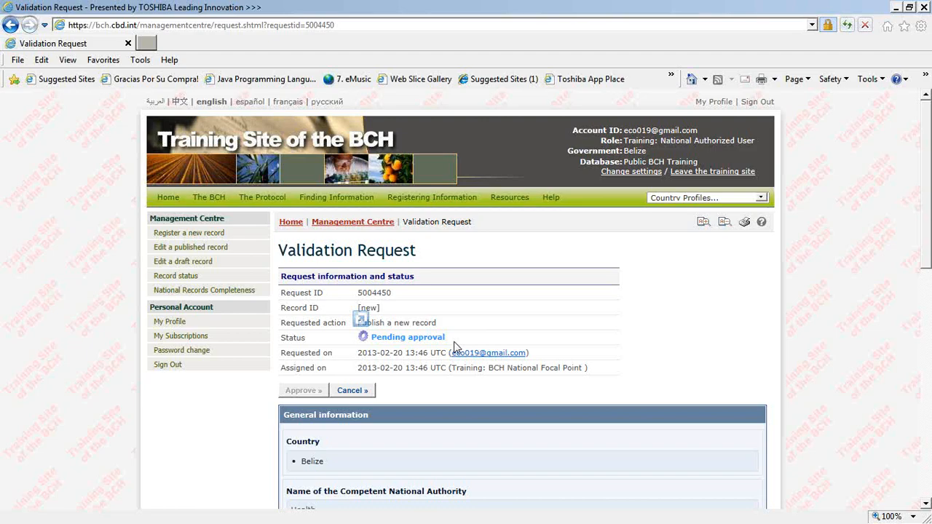
click(894, 8)
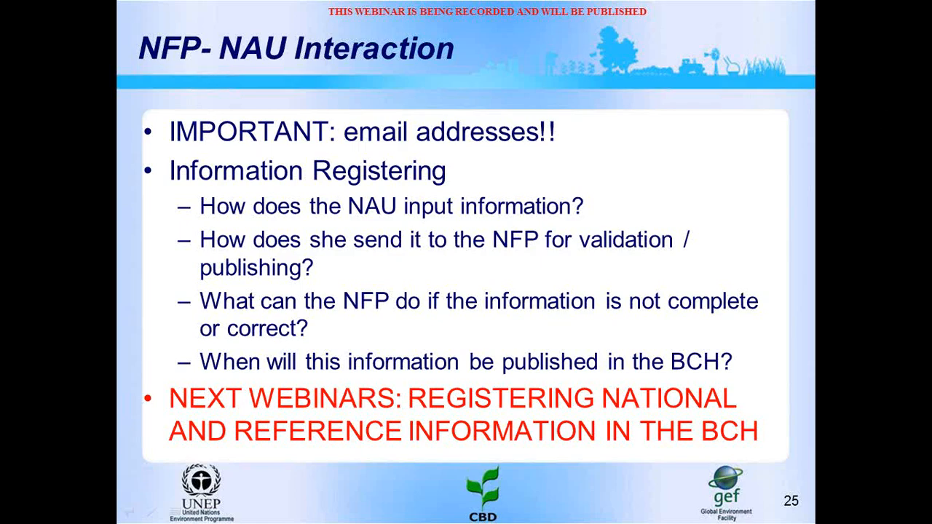
Step: Reload the National Authorized User's validation request page in Internet Explorer
key(alt+Tab)
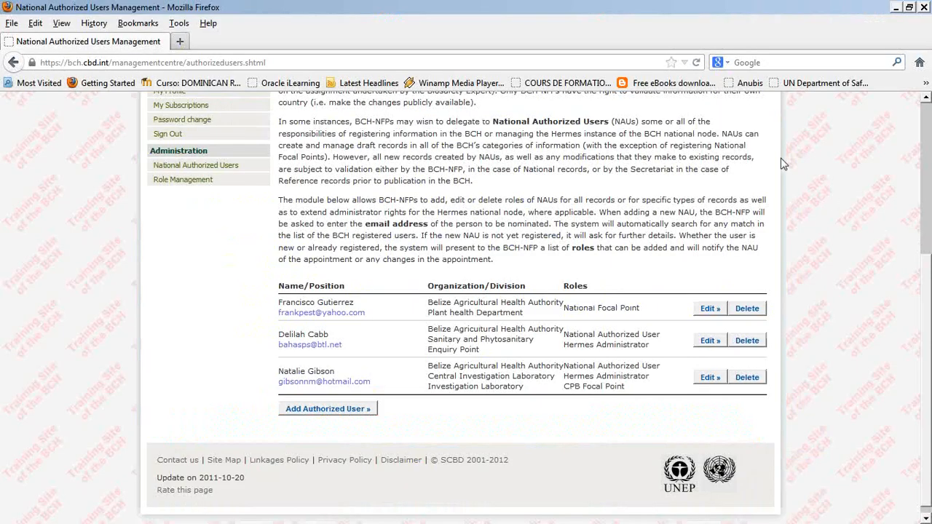
scroll(782, 159, up, 3)
scroll(782, 164, up, 1)
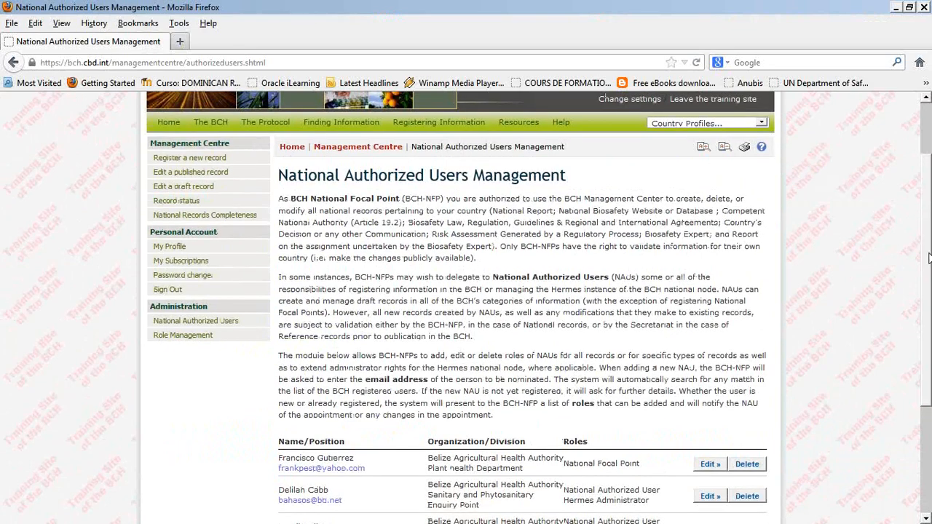
key(alt+Tab)
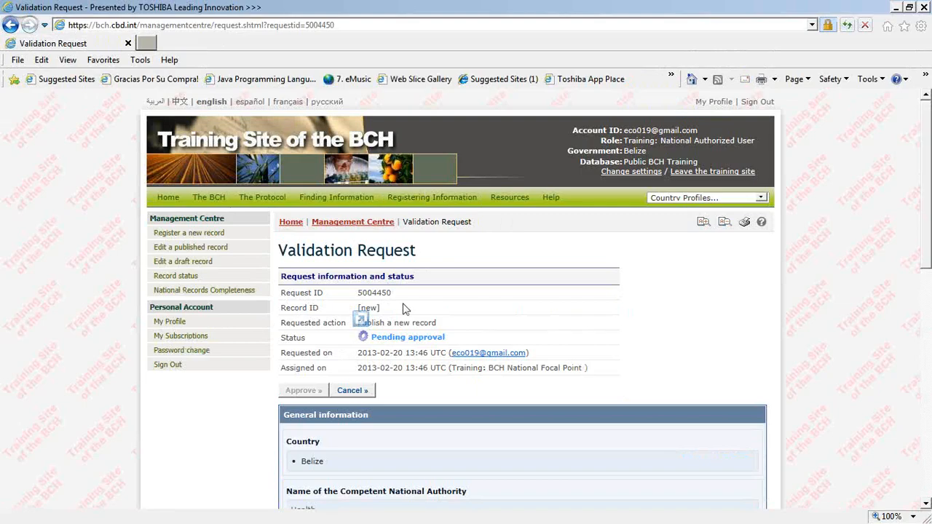
key(F5)
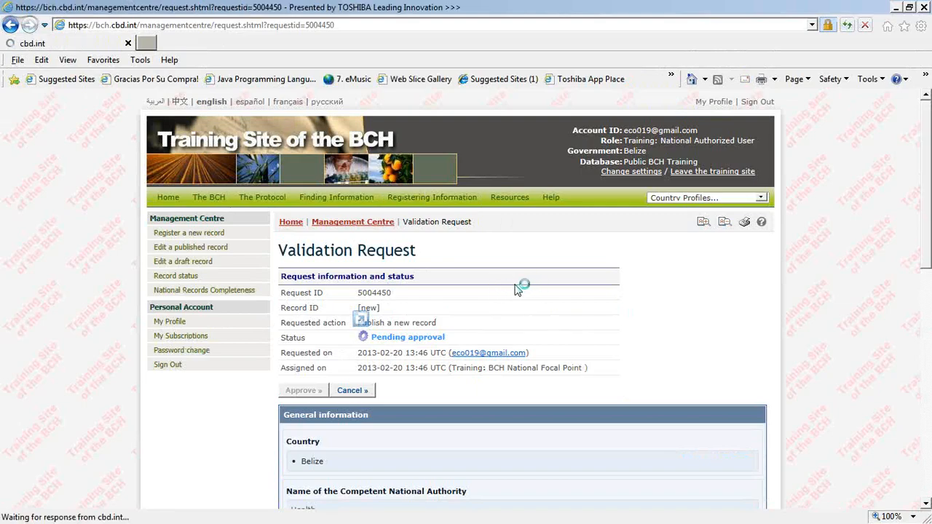
Step: Reload the National Focal Point's Firefox session and open its Register a new record page
key(alt+Tab)
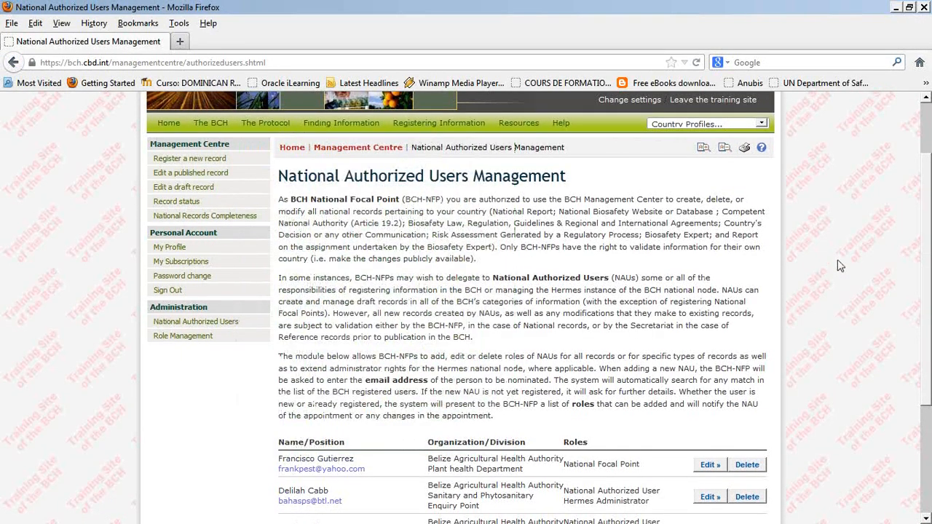
scroll(838, 266, up, 2)
key(F5)
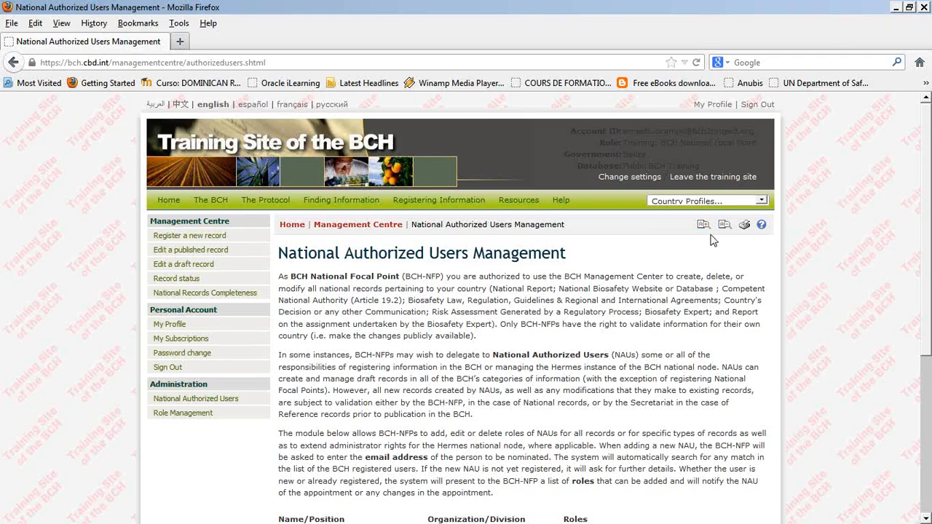
click(174, 237)
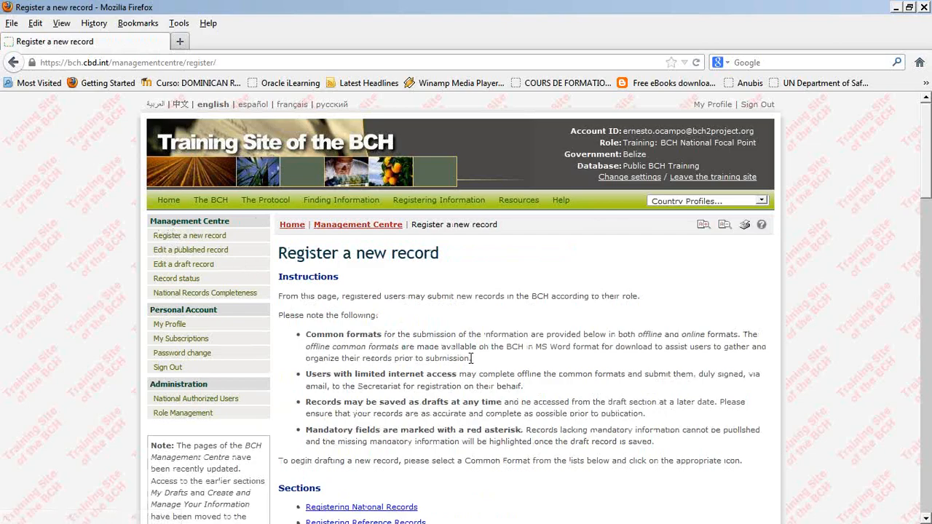
scroll(472, 362, down, 2)
scroll(474, 357, up, 2)
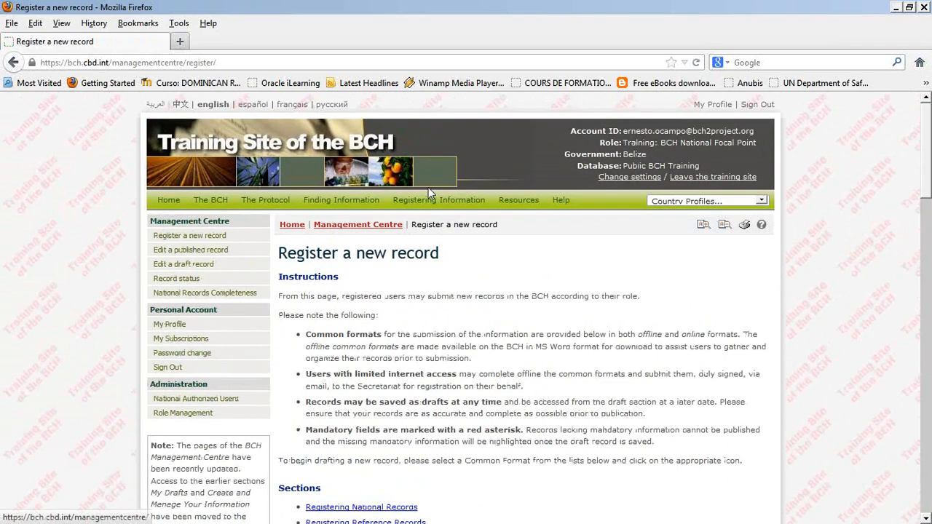
Step: Open Registering Information and mark the Competent National Authority record, its Pending Approval status and requester
click(432, 201)
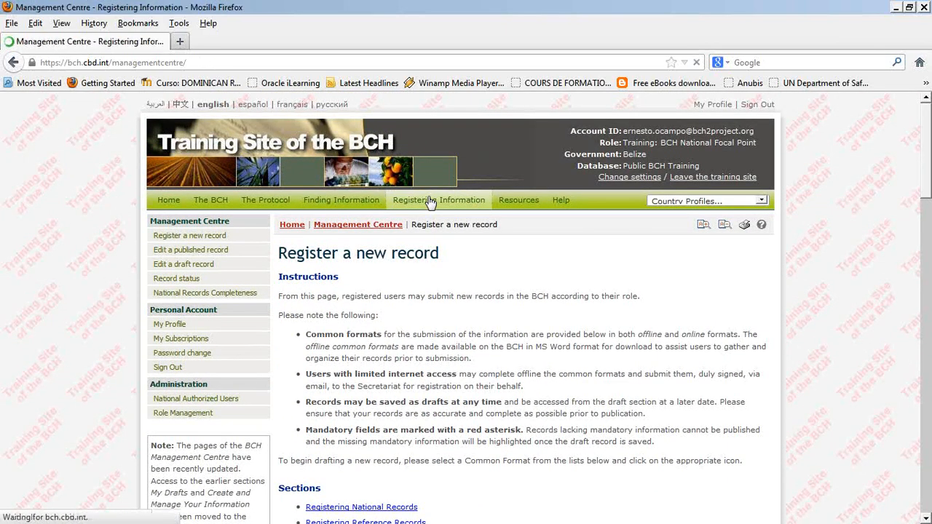
scroll(547, 356, down, 6)
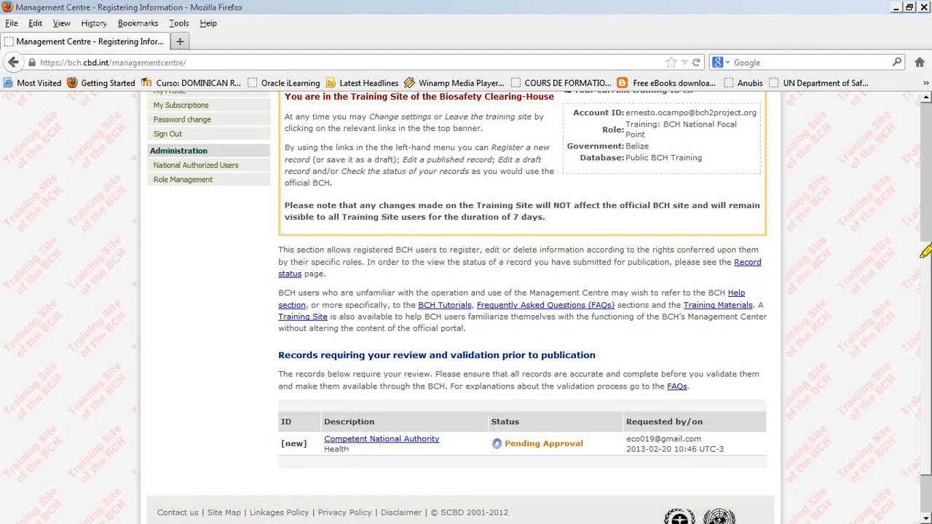
mouse_move(320, 410)
mouse_down()
mouse_move(341, 495)
mouse_move(729, 468)
mouse_move(472, 386)
mouse_move(321, 388)
mouse_move(312, 402)
mouse_up()
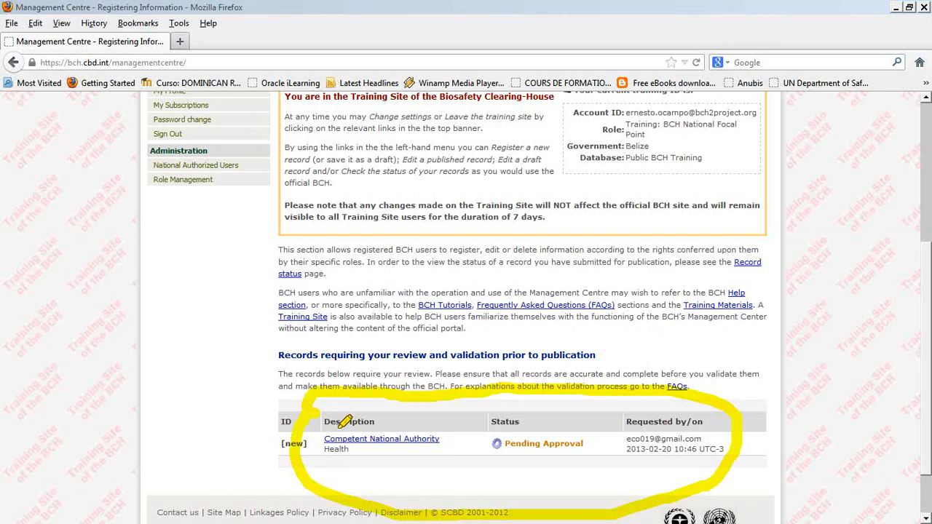
drag(325, 440, 440, 450)
mouse_move(599, 431)
mouse_down()
mouse_move(504, 418)
mouse_move(566, 457)
mouse_move(574, 429)
mouse_up()
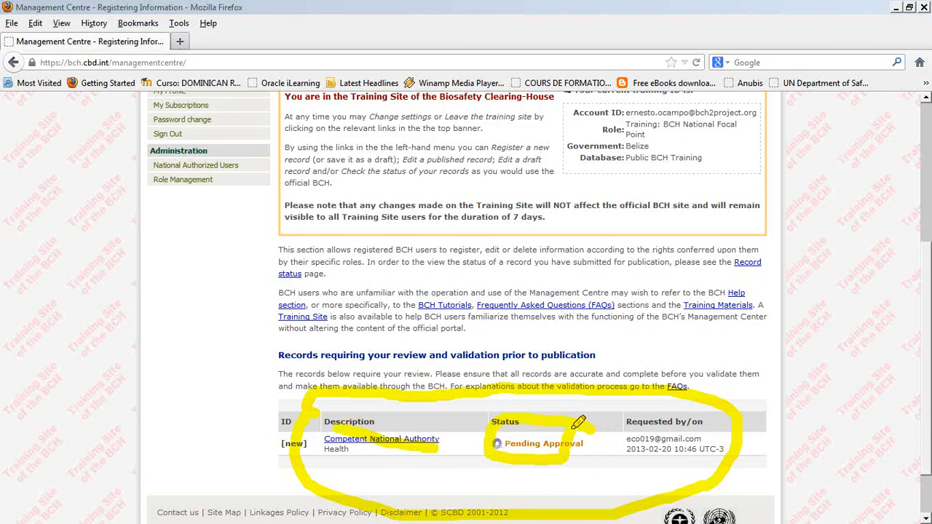
drag(574, 428, 594, 430)
mouse_move(679, 410)
mouse_down()
mouse_move(632, 437)
mouse_move(708, 444)
mouse_move(684, 397)
mouse_move(655, 414)
mouse_up()
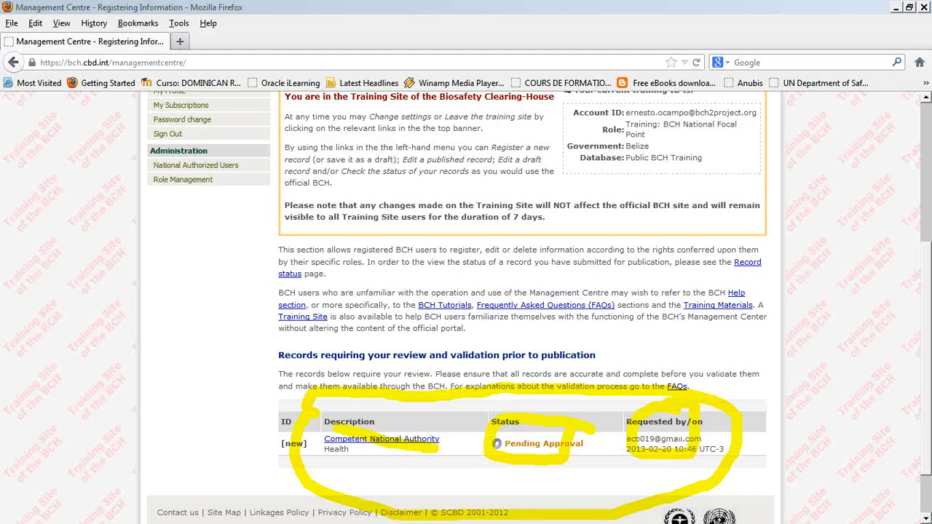
Step: Open the Competent National Authority validation request, highlight its Pending approval status, and choose Request Changes
key(Escape)
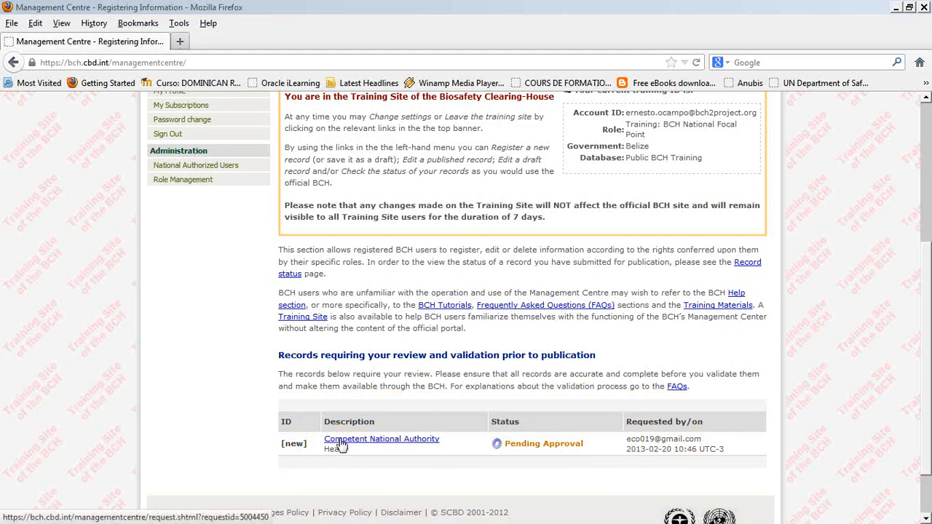
click(342, 442)
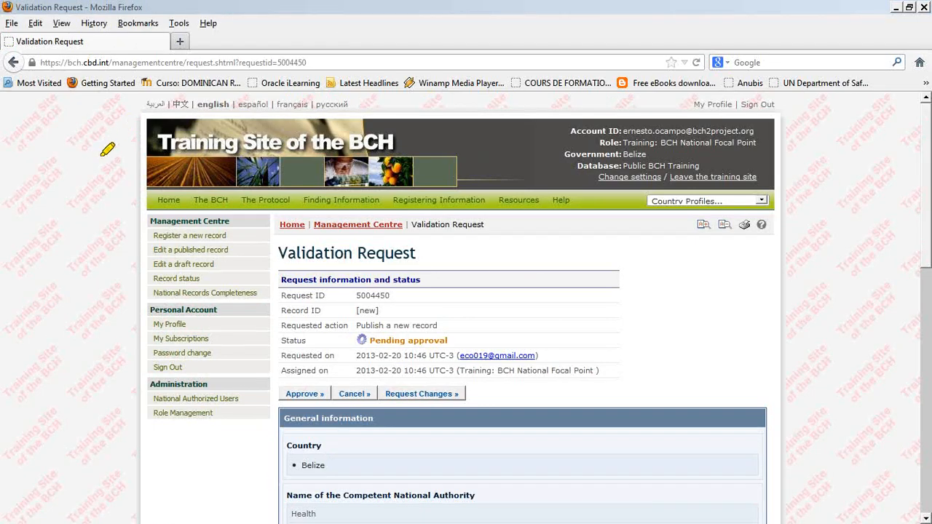
drag(447, 340, 370, 340)
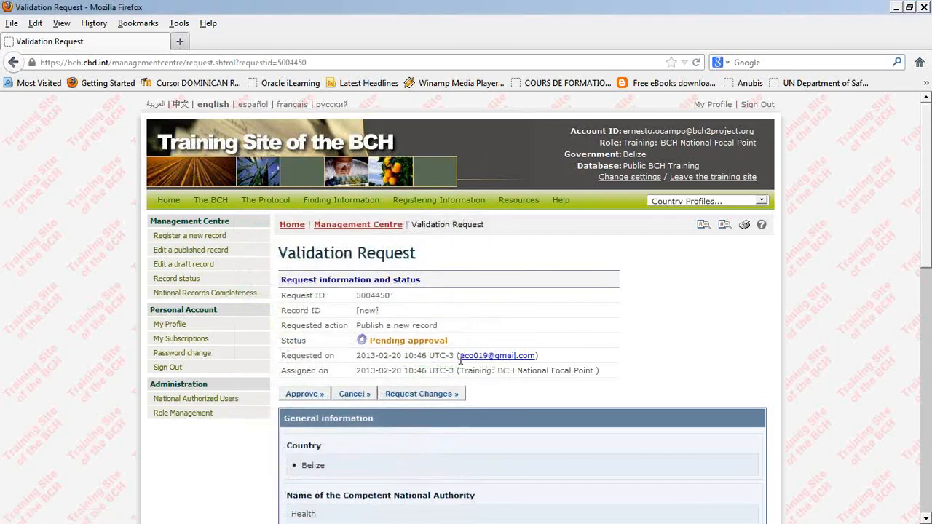
click(445, 394)
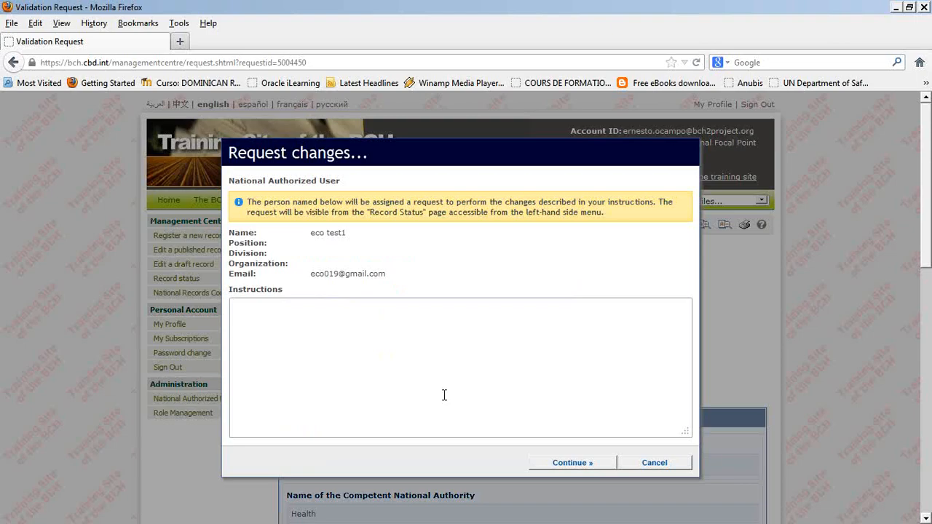
Step: Enter the instruction 'please state a complete telephone number' and continue to return the record
click(444, 395)
text(please state a compl)
key(BackSpace)
key(BackSpace)
text(plete te)
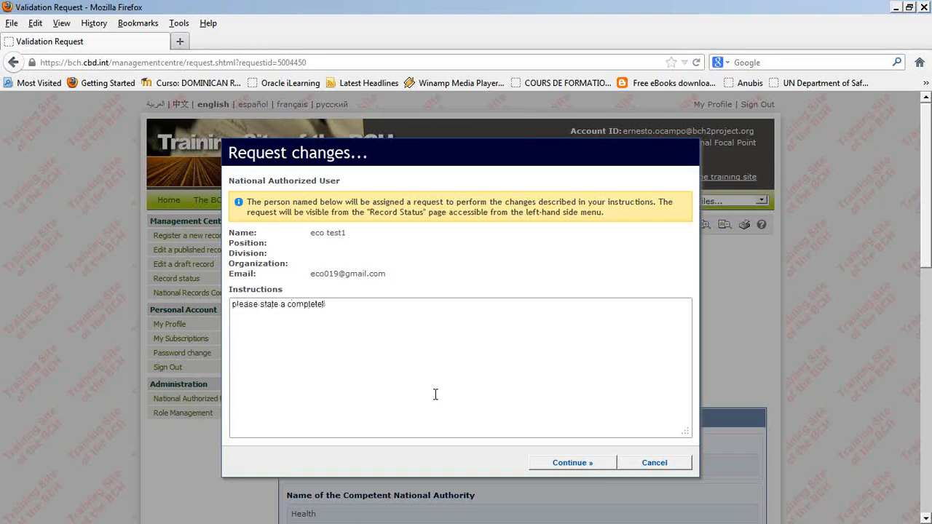
text(lephone number)
click(587, 464)
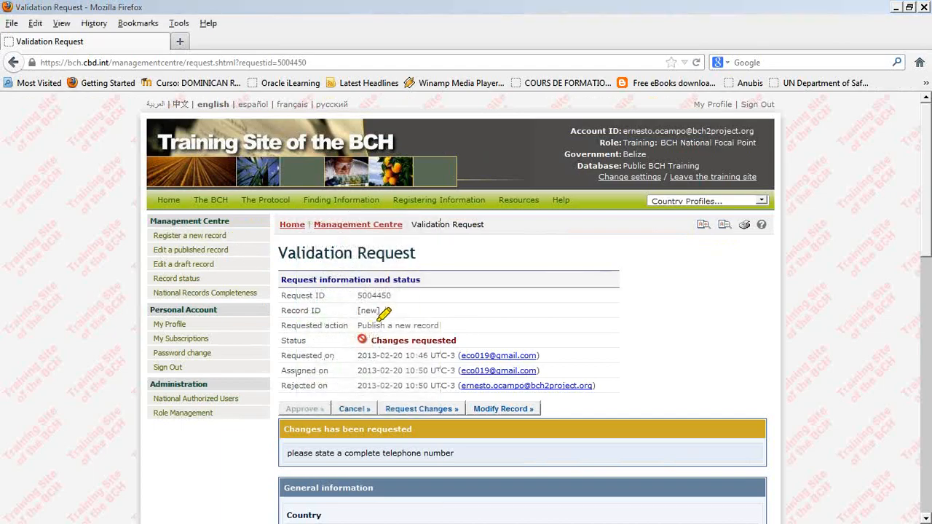
Step: Highlight the Changes requested status, then go to Registering Information in the National Authorized User's session
drag(489, 341, 358, 341)
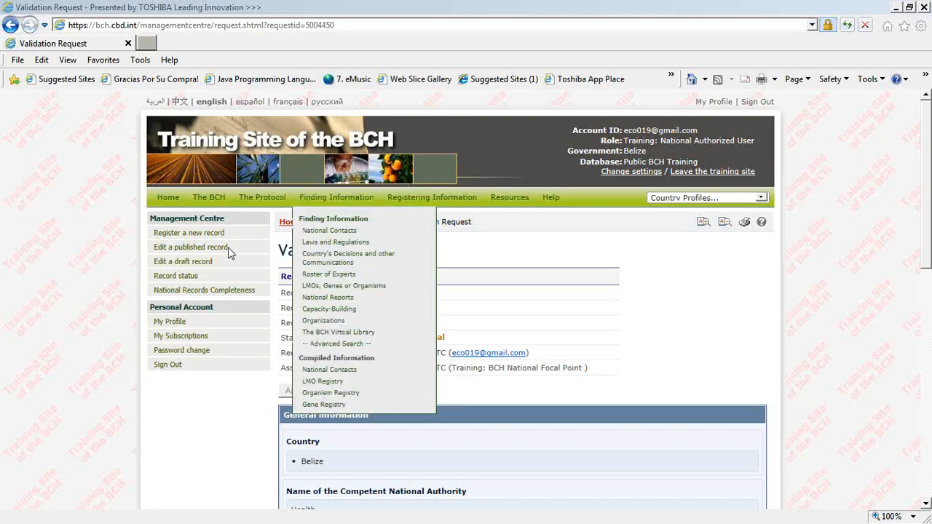
click(415, 200)
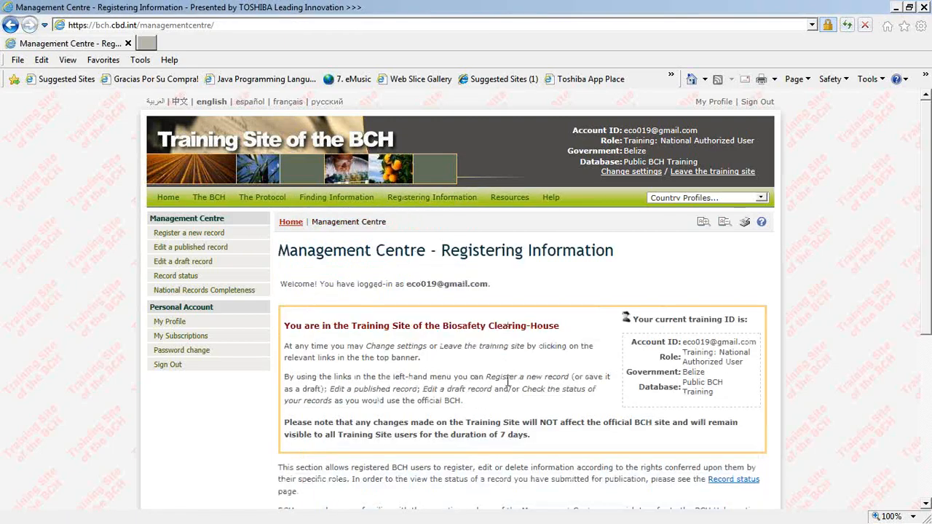
Step: Highlight the Competent National Authority row marked Changes Requested in the review table, then return to the slideshow
scroll(508, 381, down, 5)
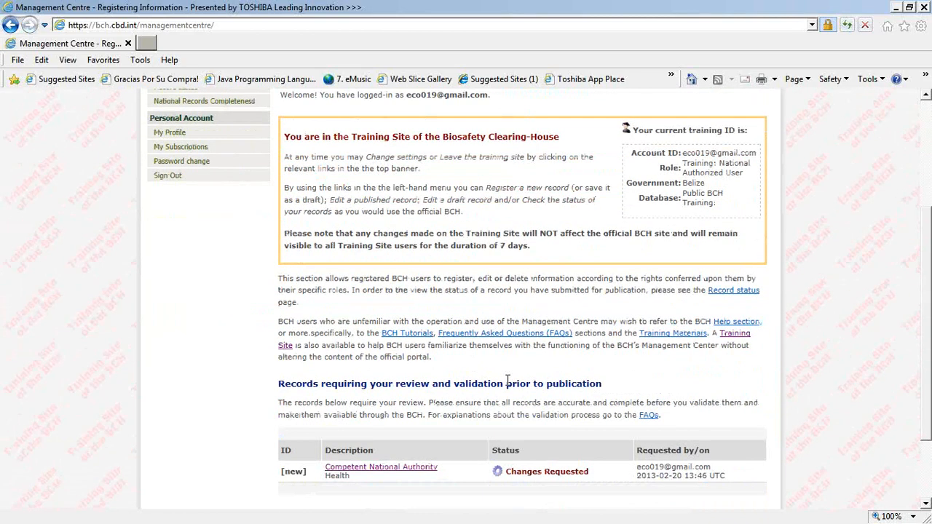
scroll(507, 381, down, 2)
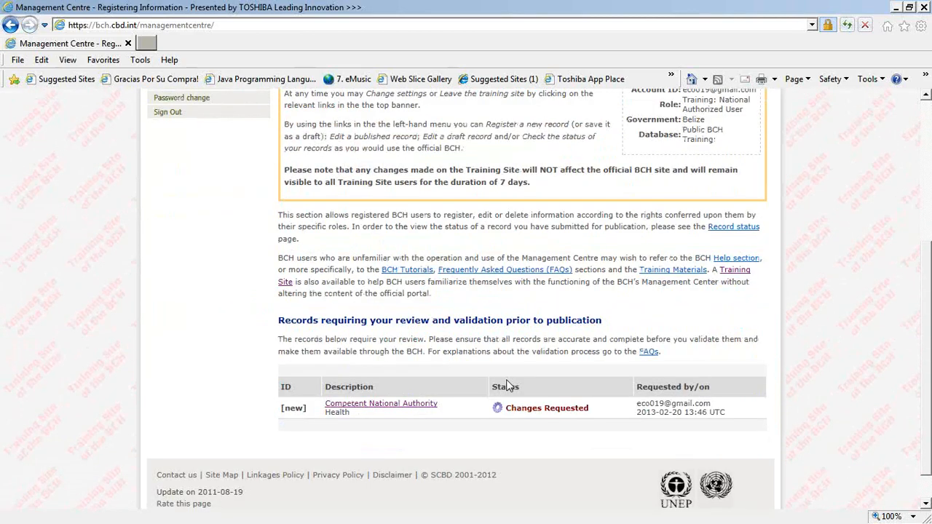
click(372, 407)
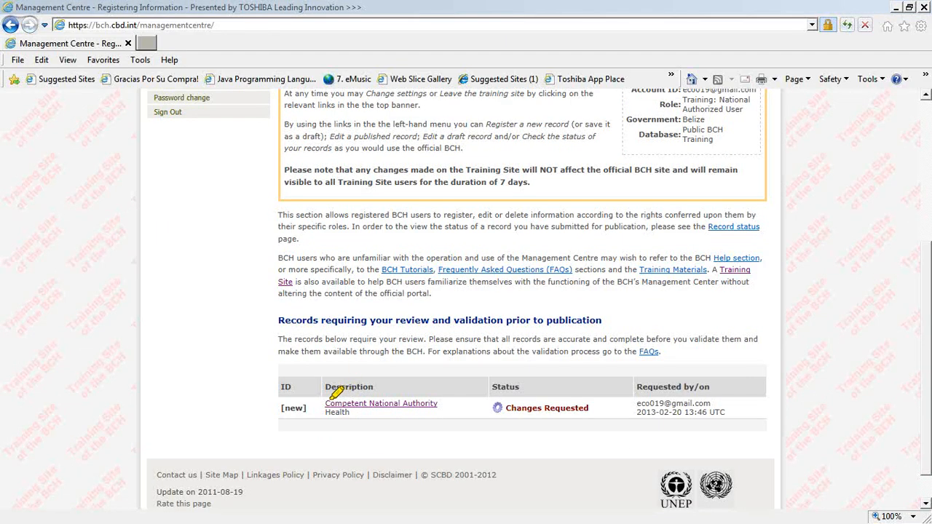
drag(252, 408, 716, 403)
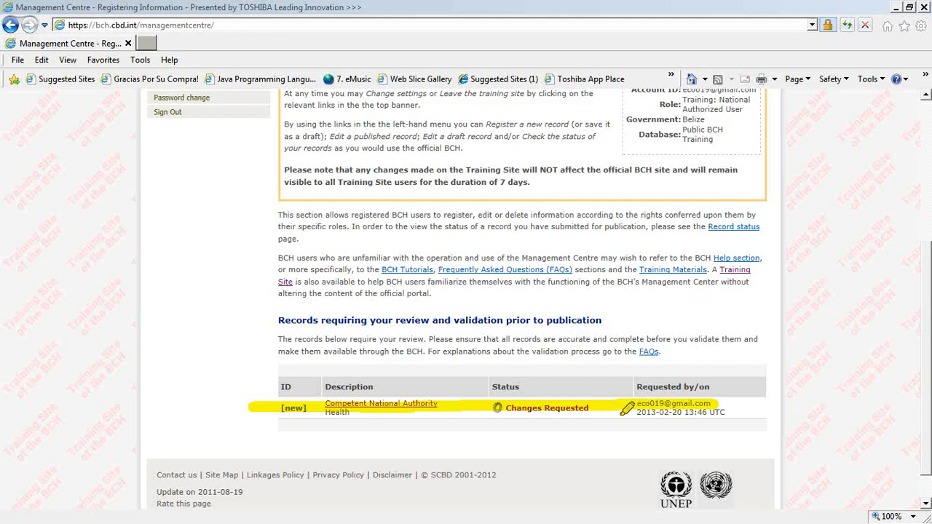
key(alt+Tab)
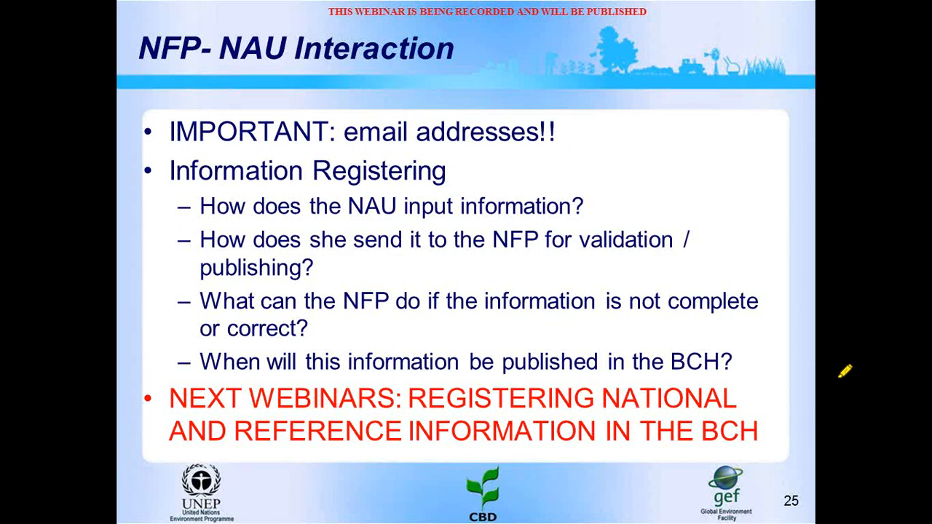
Step: Advance to the BCH registering process flowchart slide
key(Right)
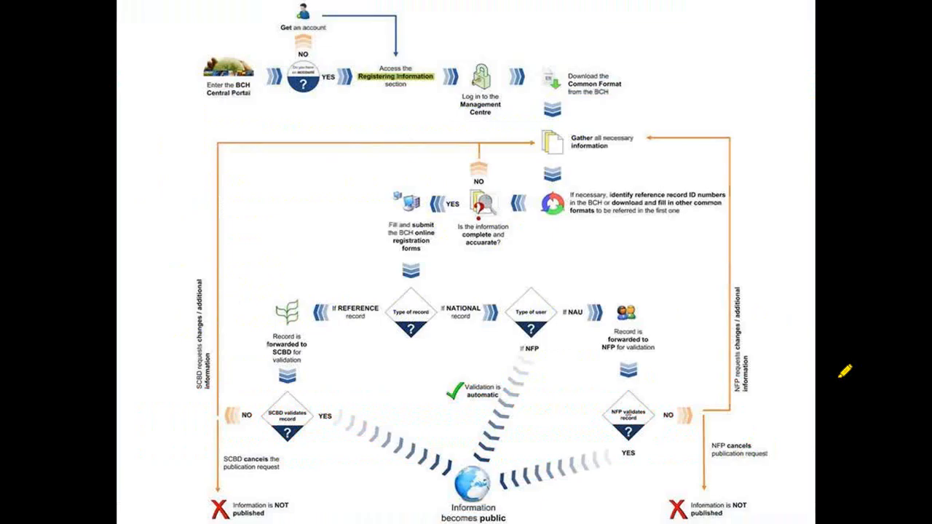